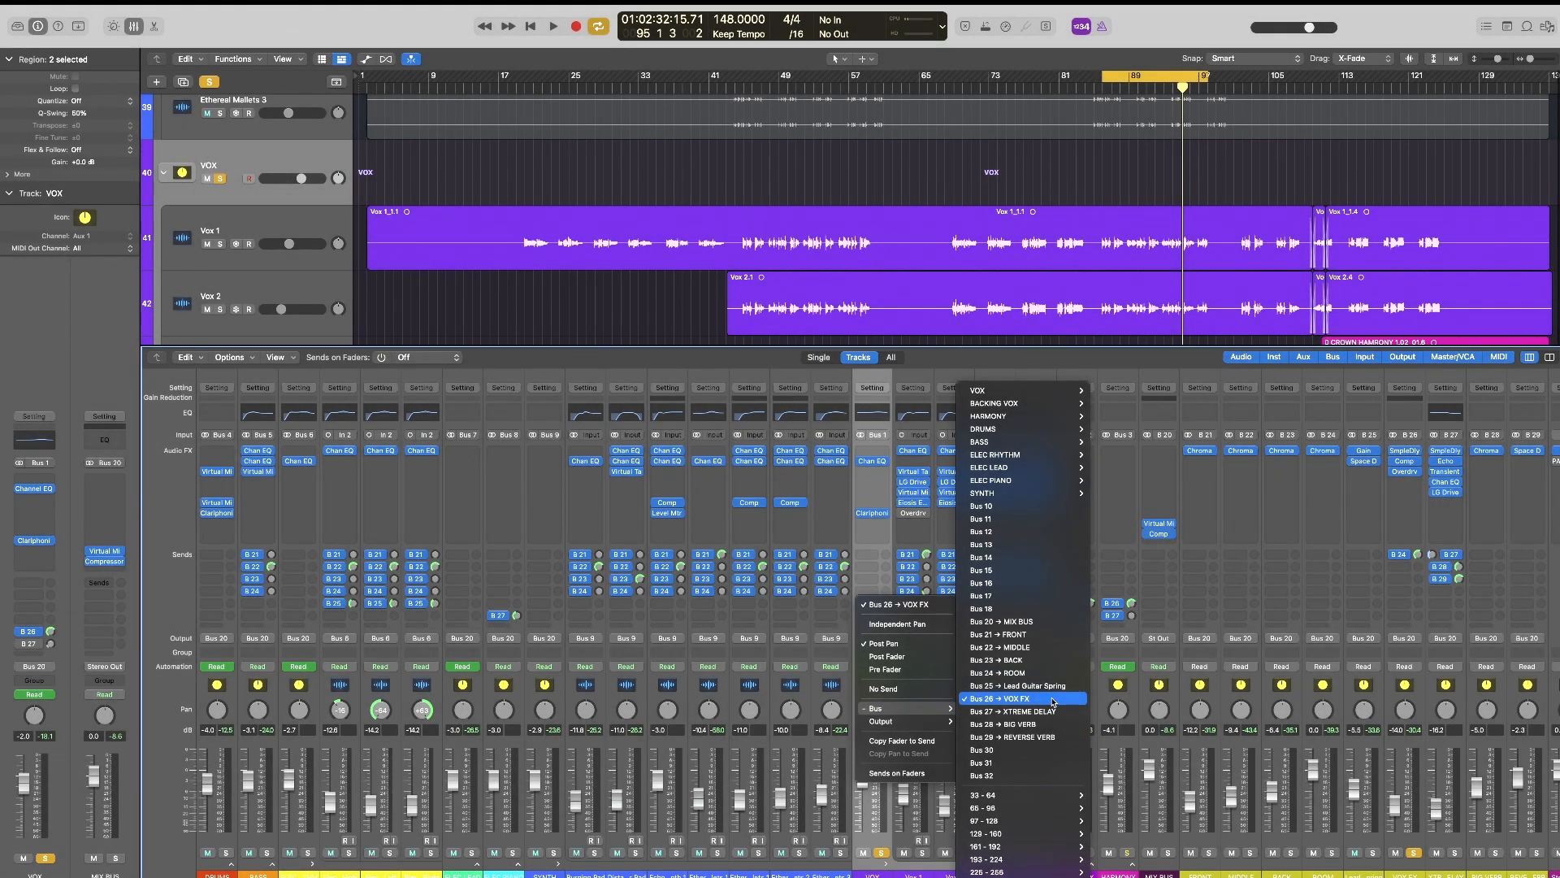
- Set the VOX bus send to Bus 26 → VOX FX and open the Sample Delay on the VOX FX aux
click(1053, 701)
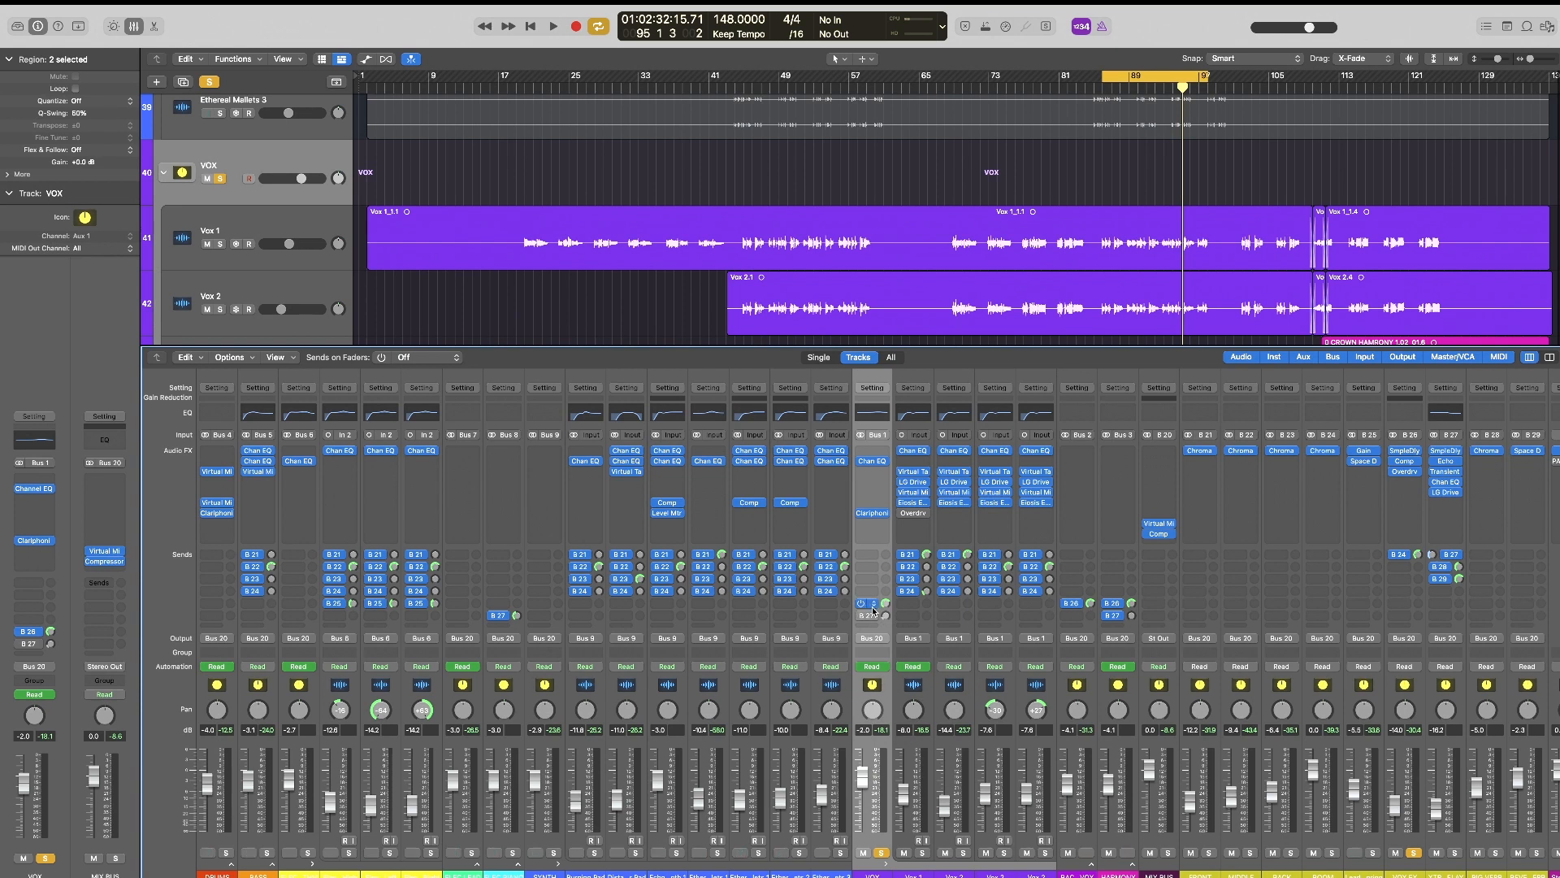
click(886, 603)
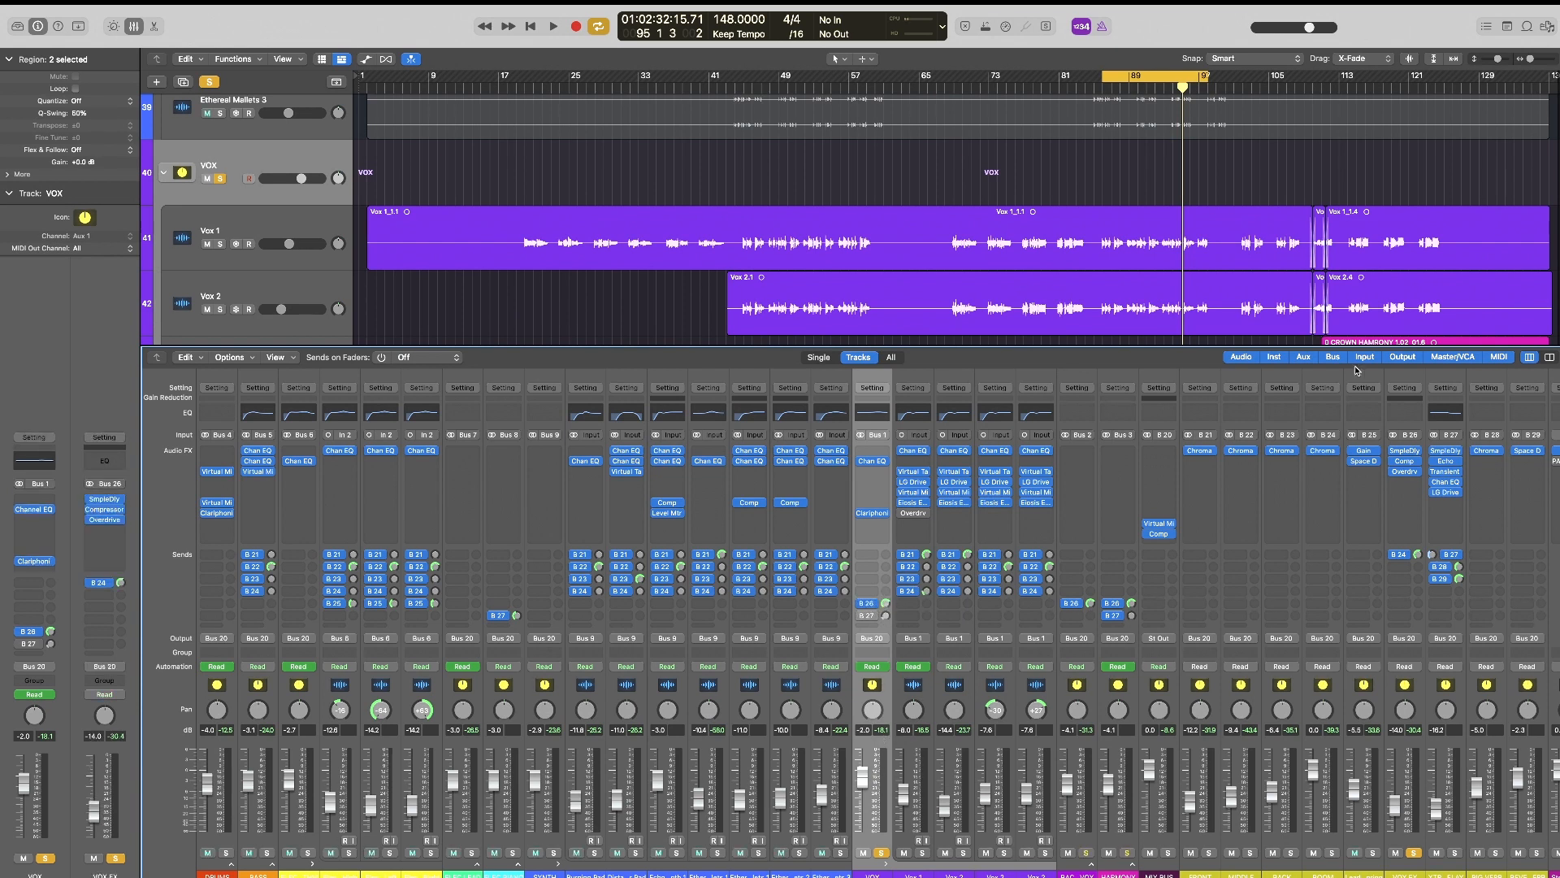
click(1412, 380)
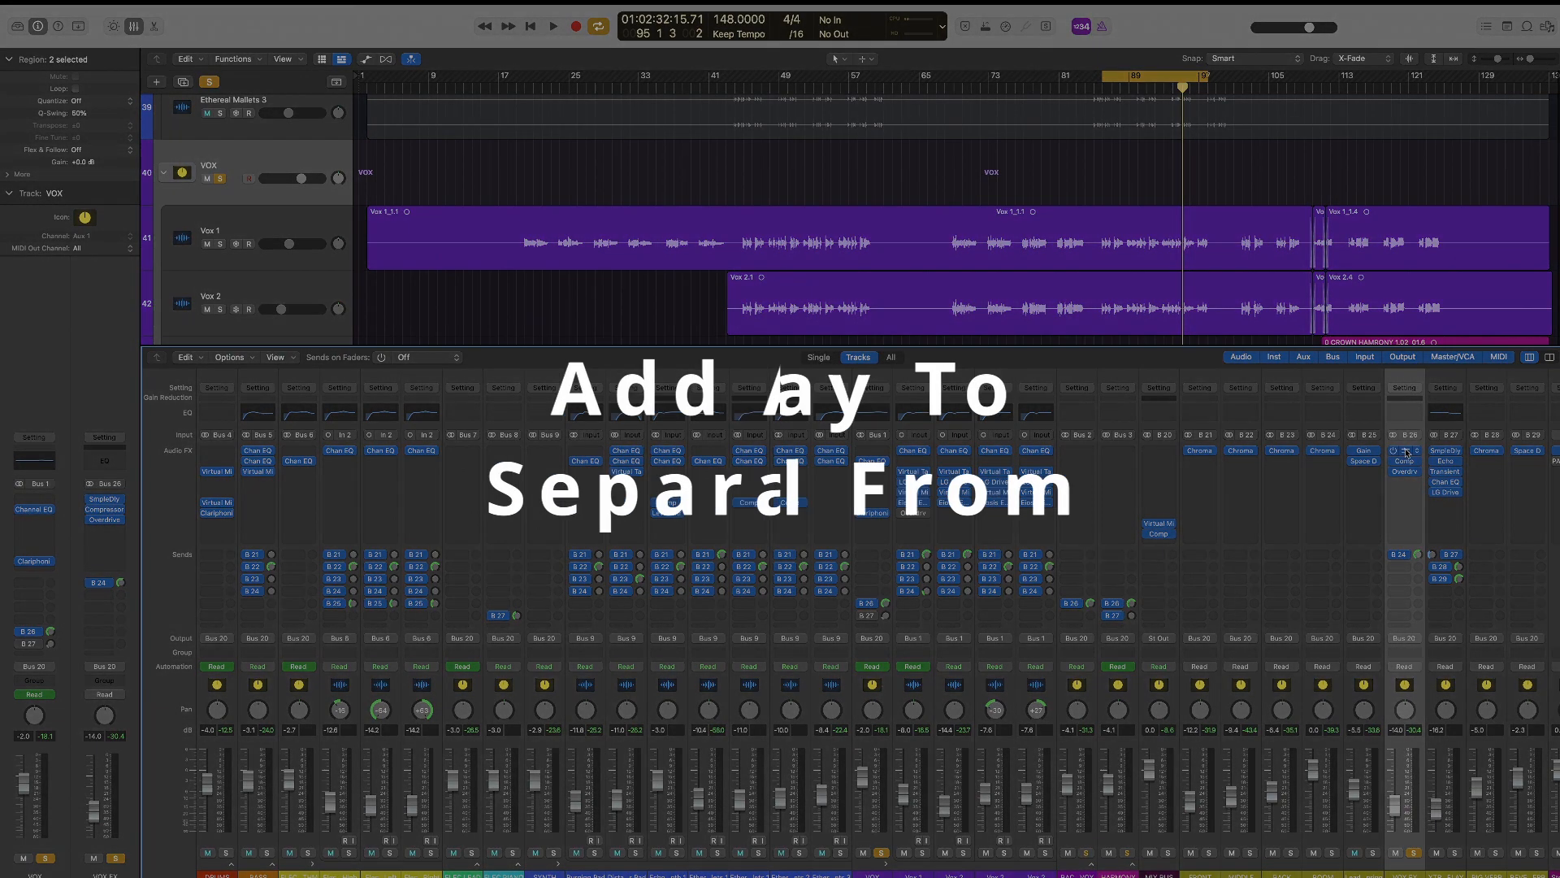
click(1405, 451)
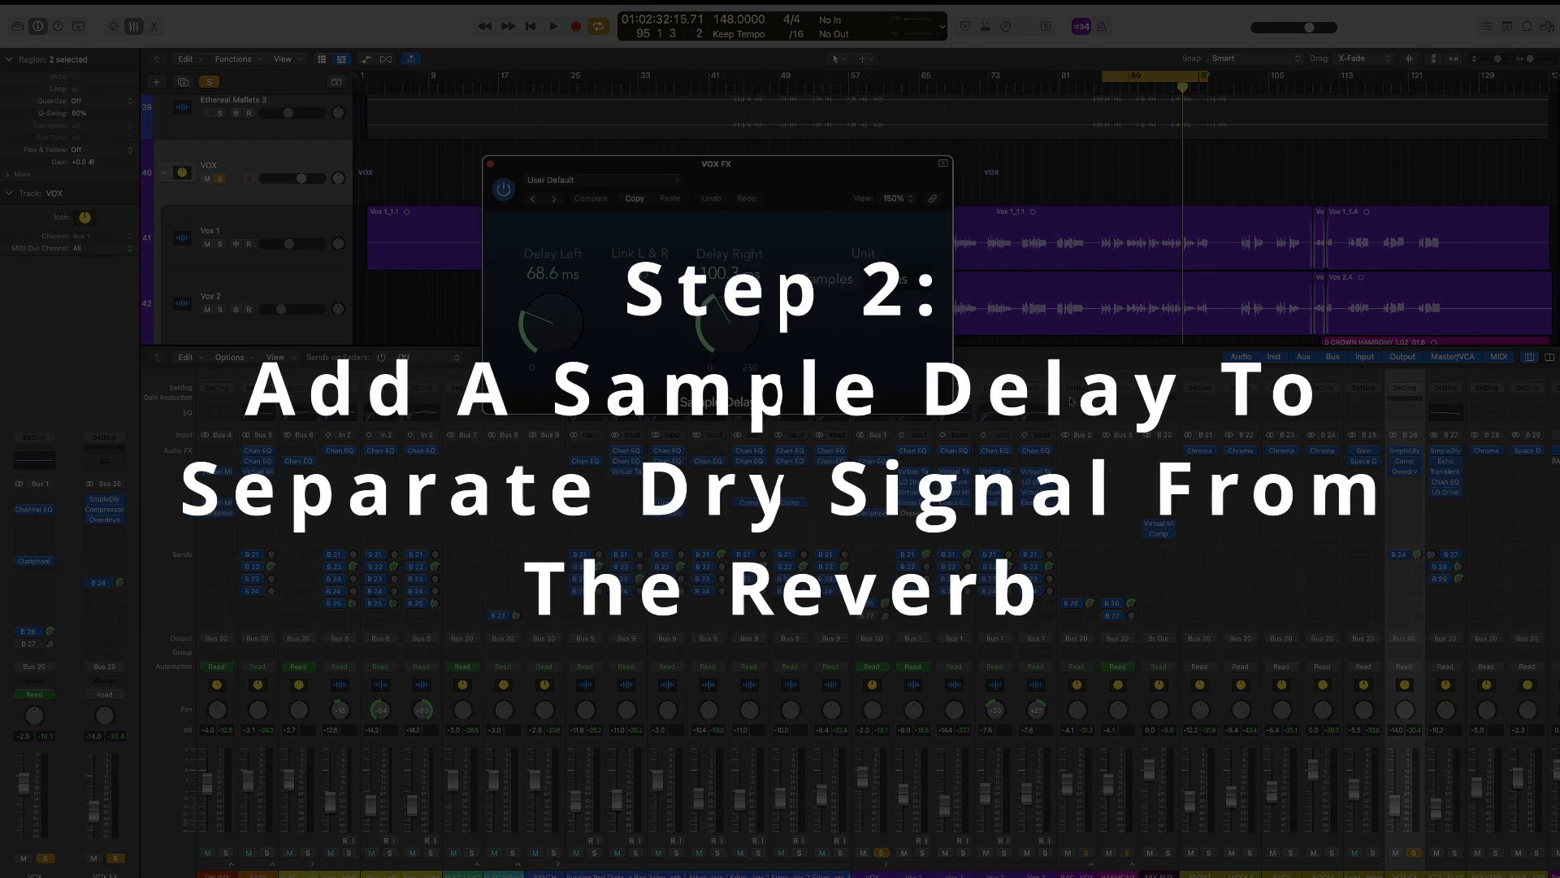
drag(806, 180, 803, 295)
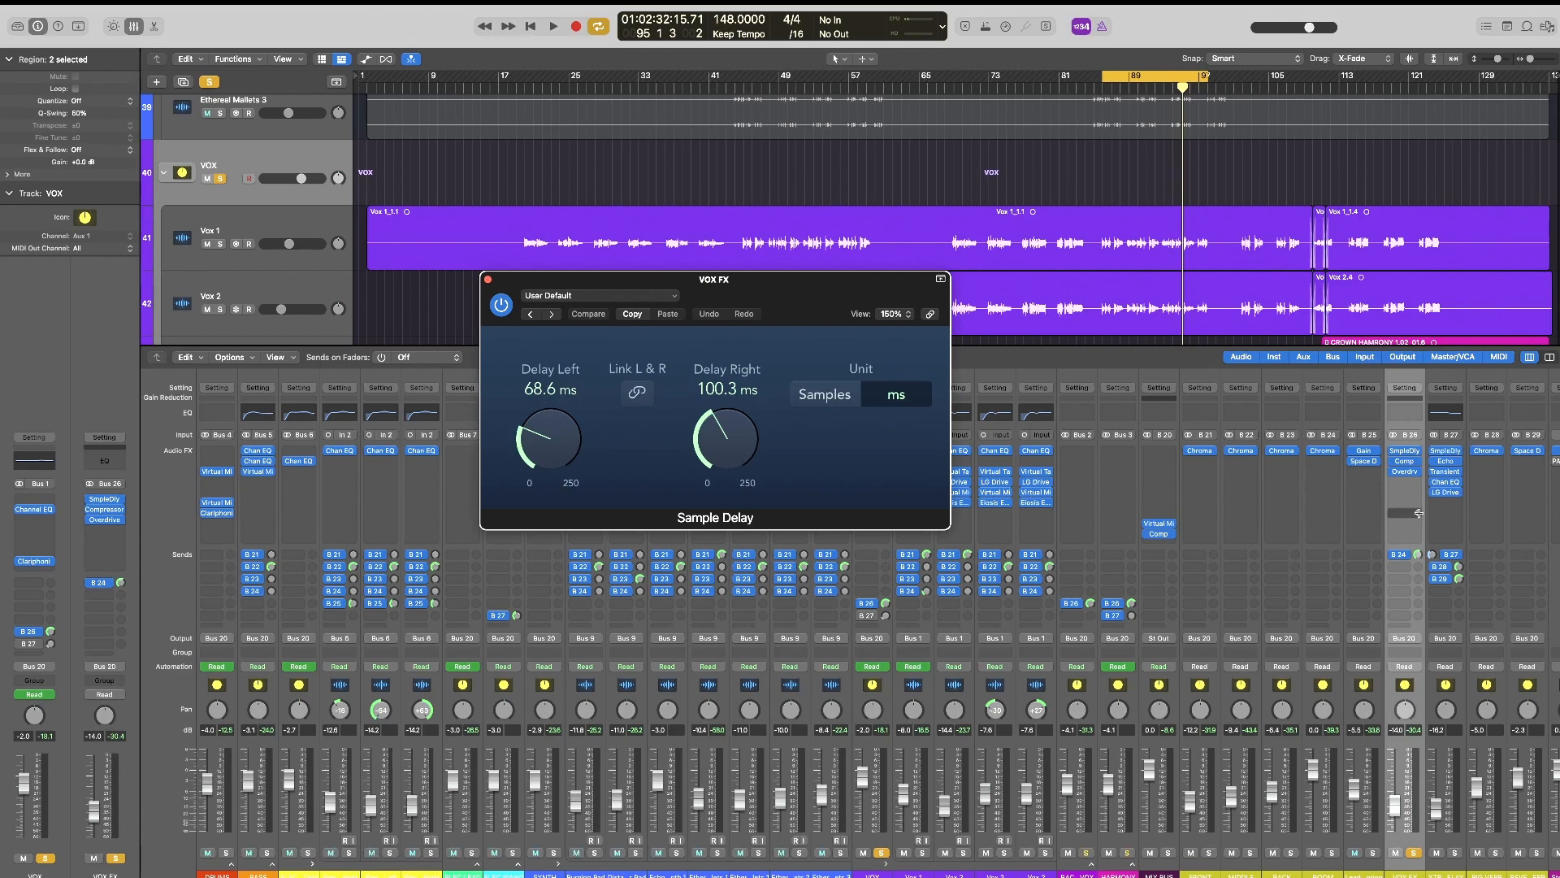
- Bypass the compressor, overdrive and Bus 24 send on VOX FX, and play the vocals with only the Sample Delay active
click(1392, 471)
click(1394, 555)
drag(797, 305, 750, 287)
key(space)
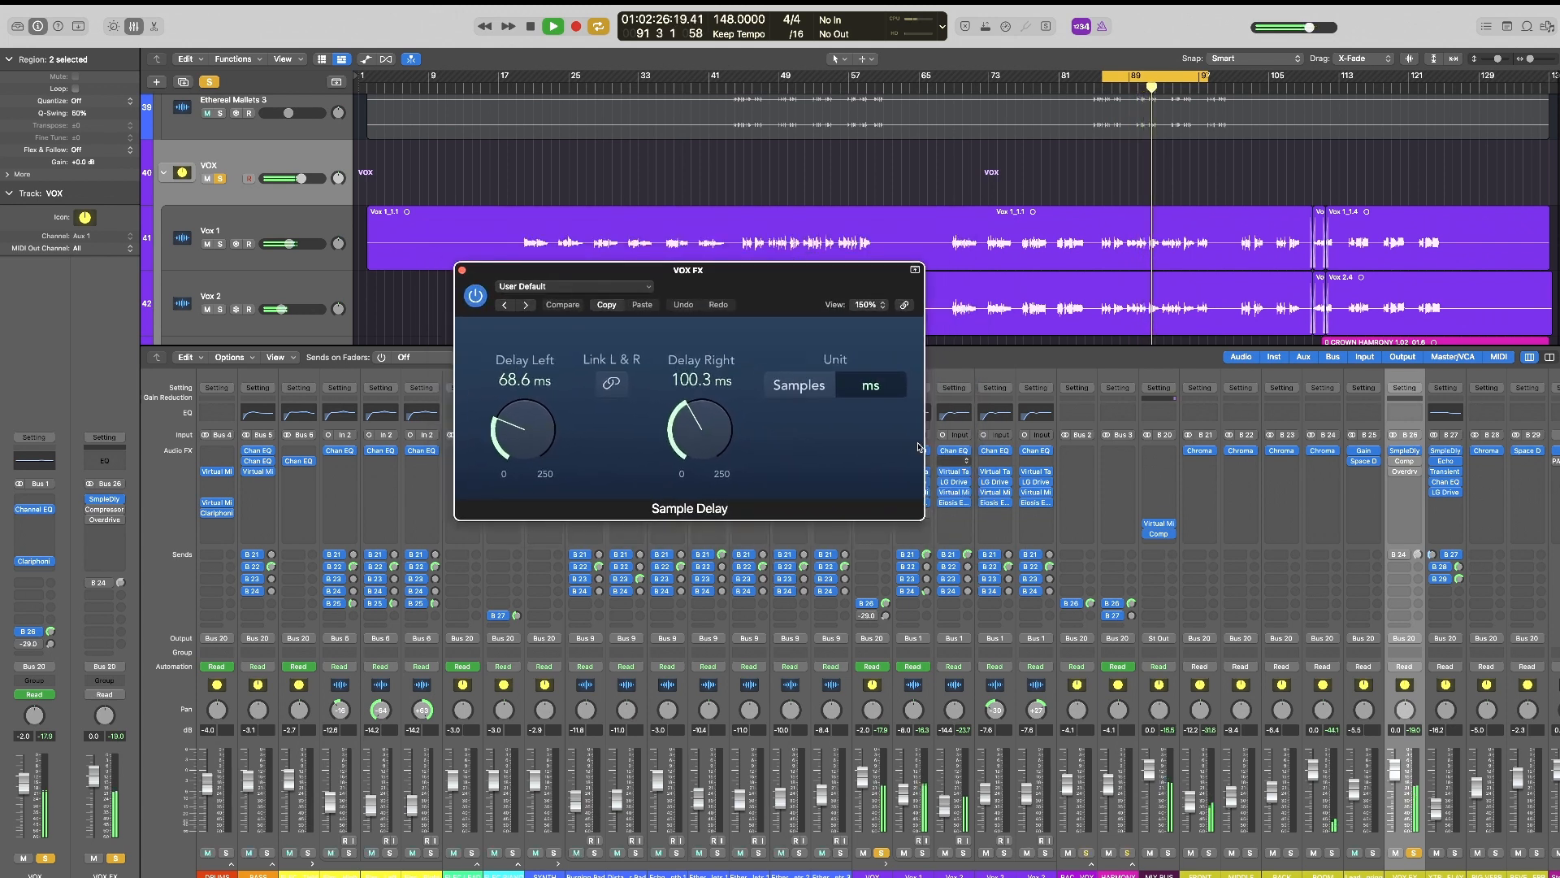
key(space)
drag(770, 287, 846, 314)
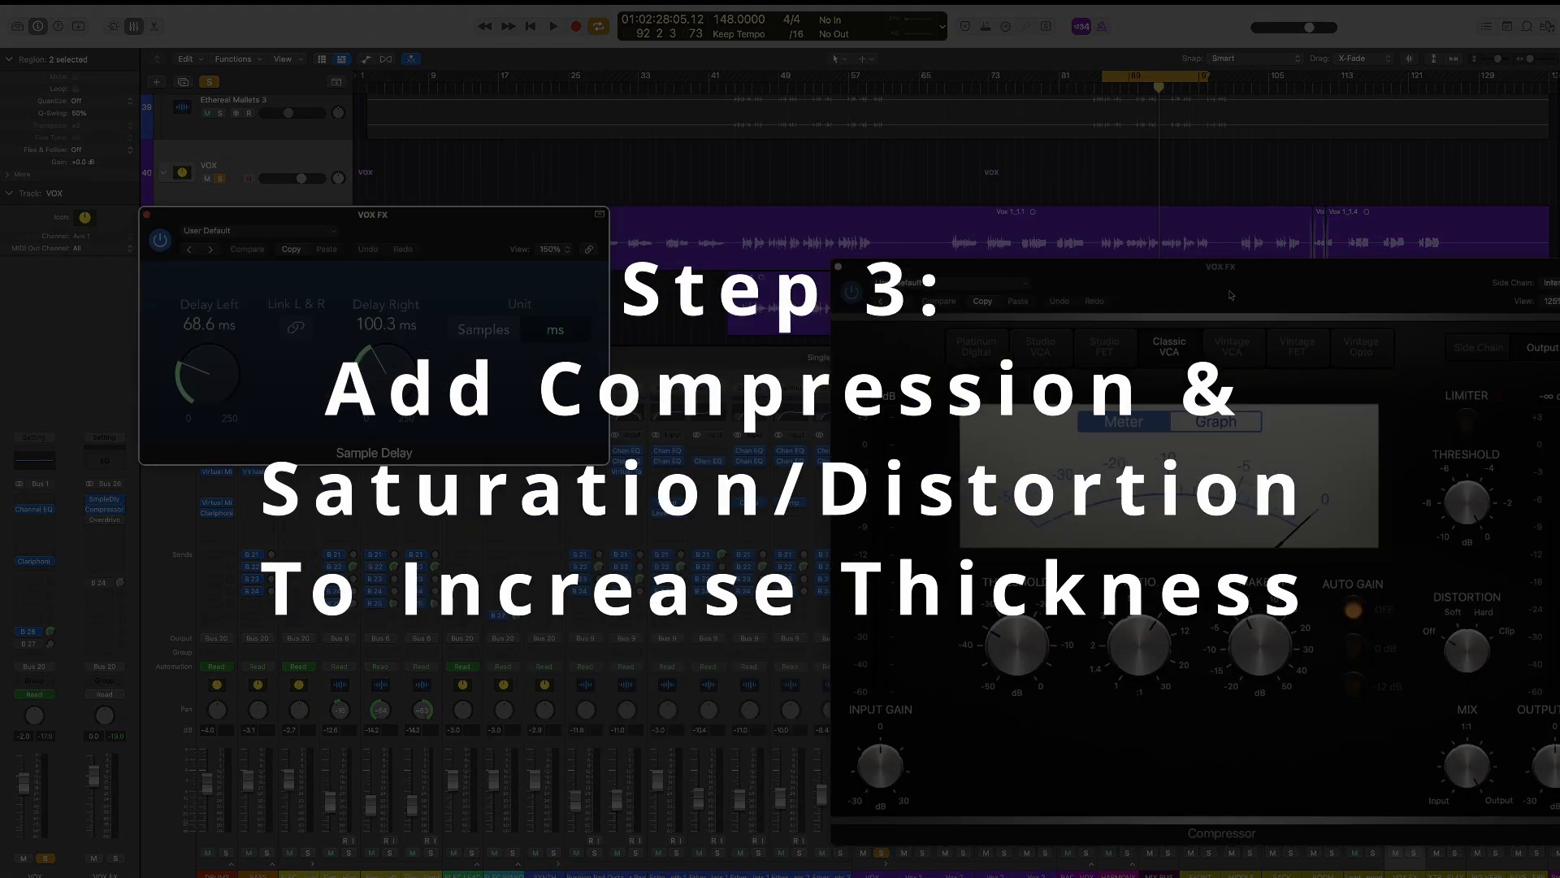
- Play the vocals while bypassing and re-enabling the VOX FX Compressor to compare, and close its window
drag(1231, 295, 1005, 239)
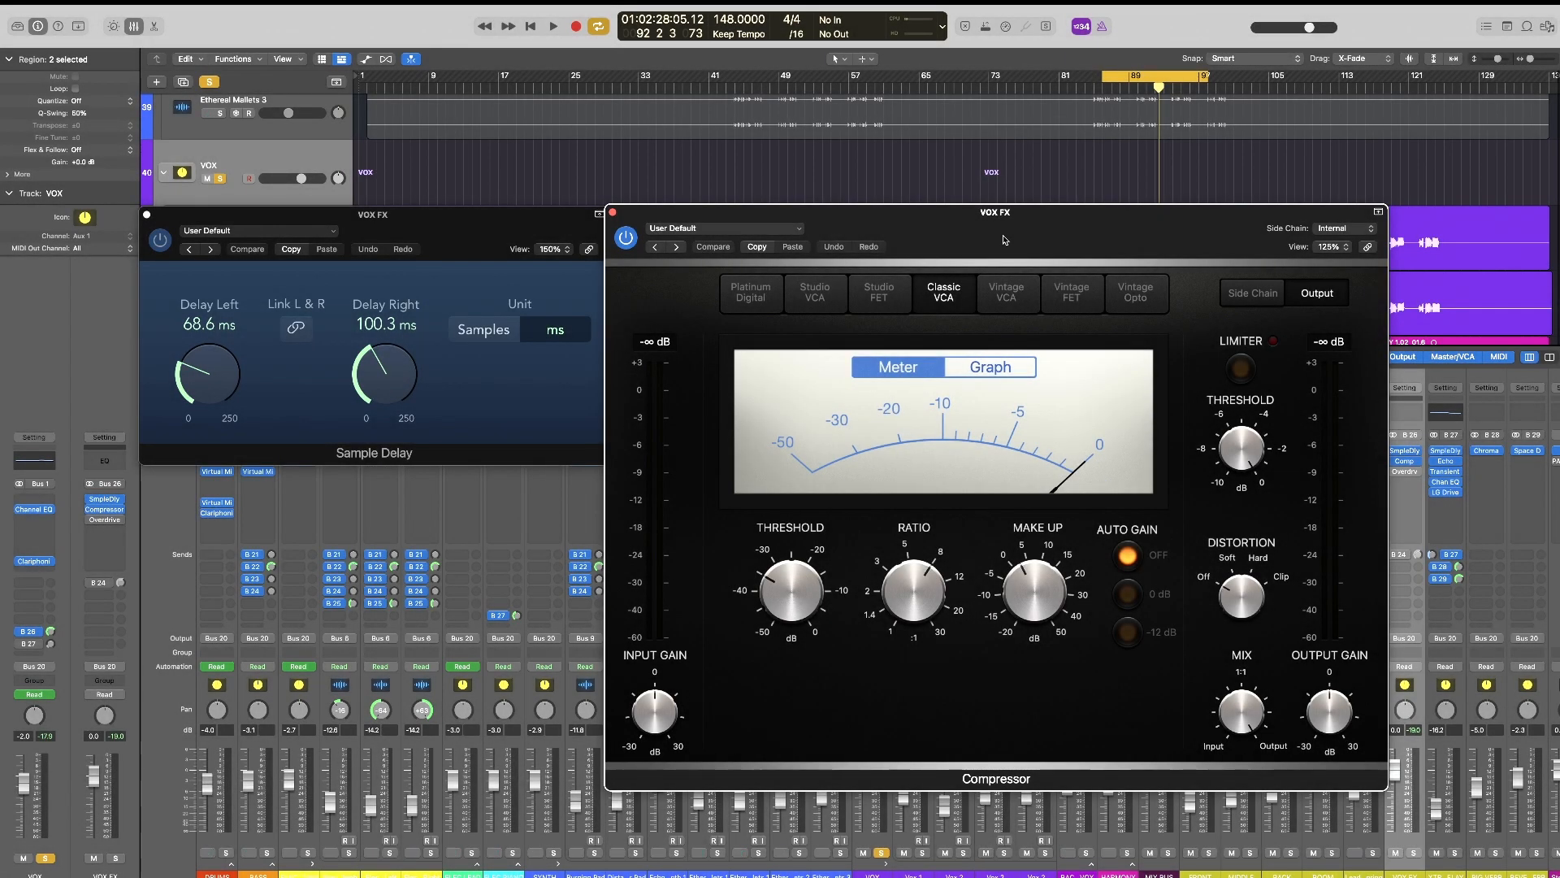
drag(1005, 240, 1073, 215)
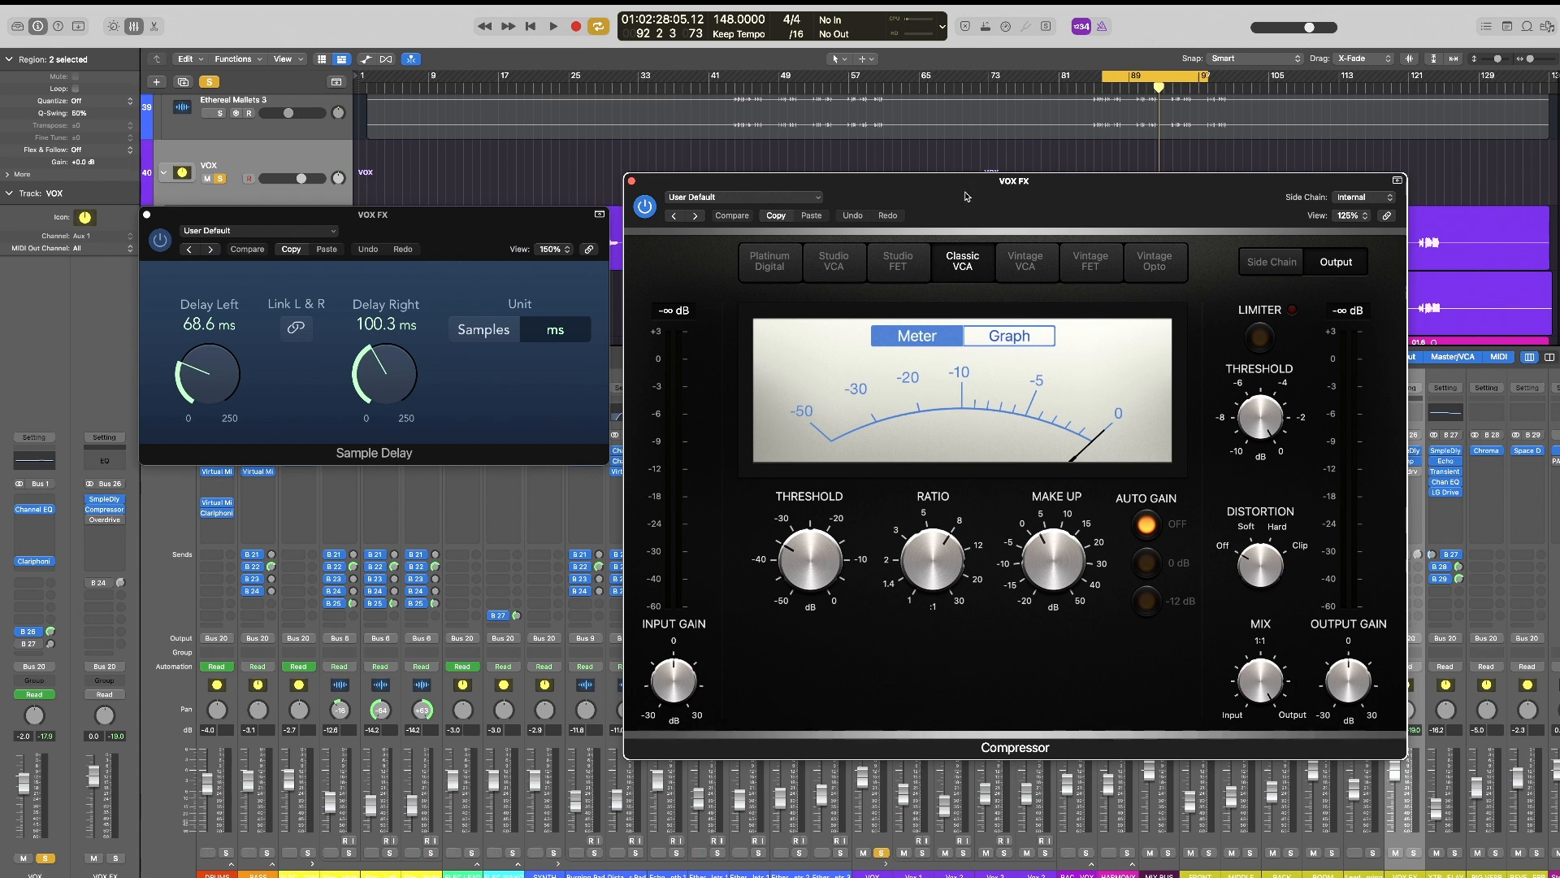
key(space)
drag(966, 196, 956, 206)
click(635, 216)
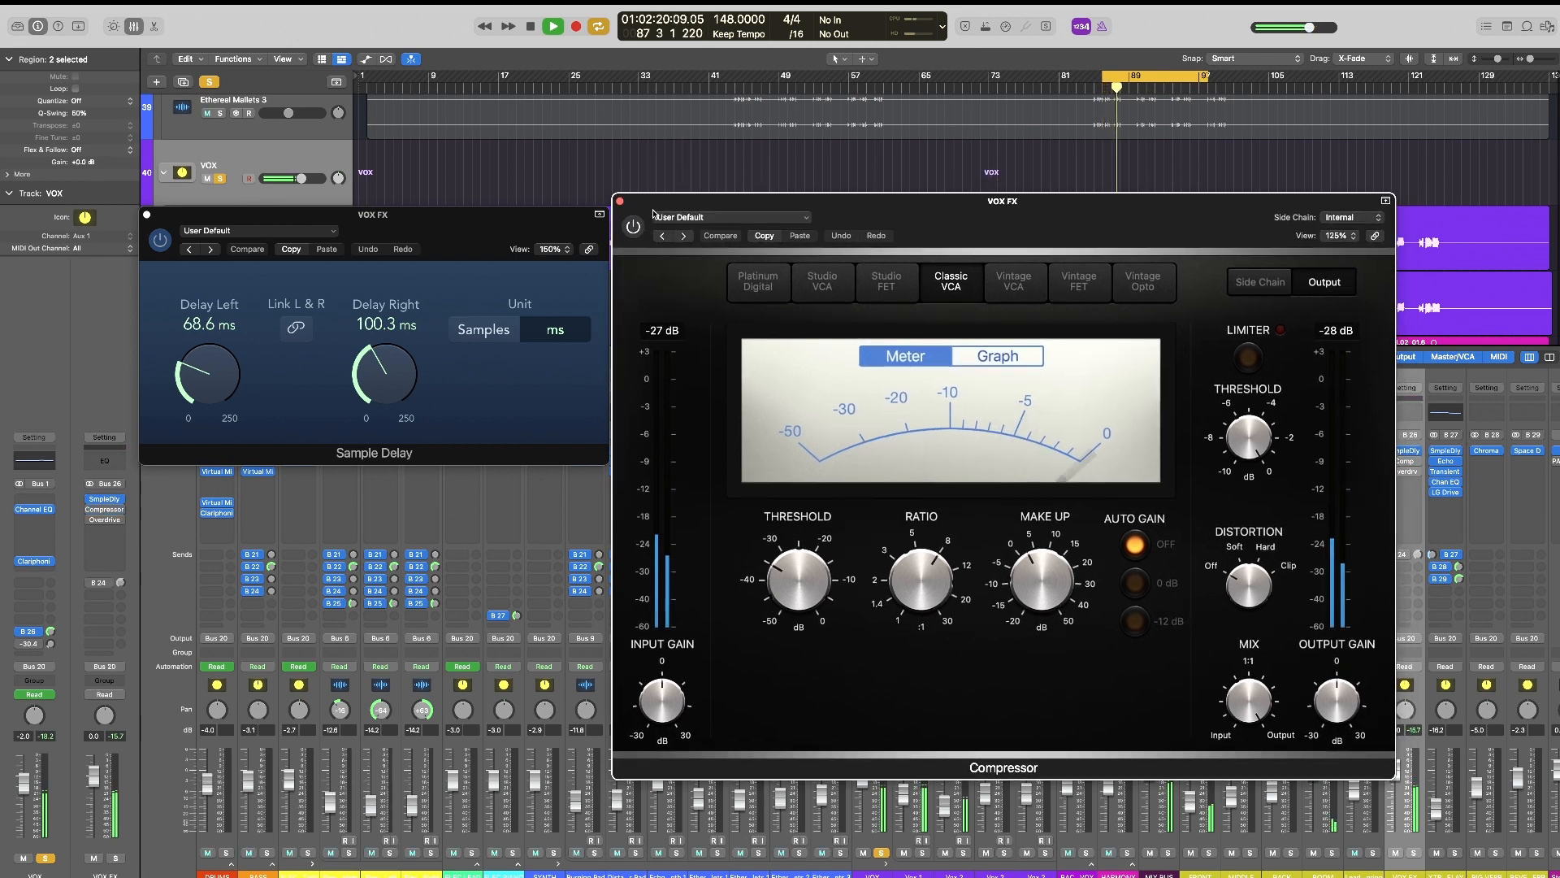
click(635, 227)
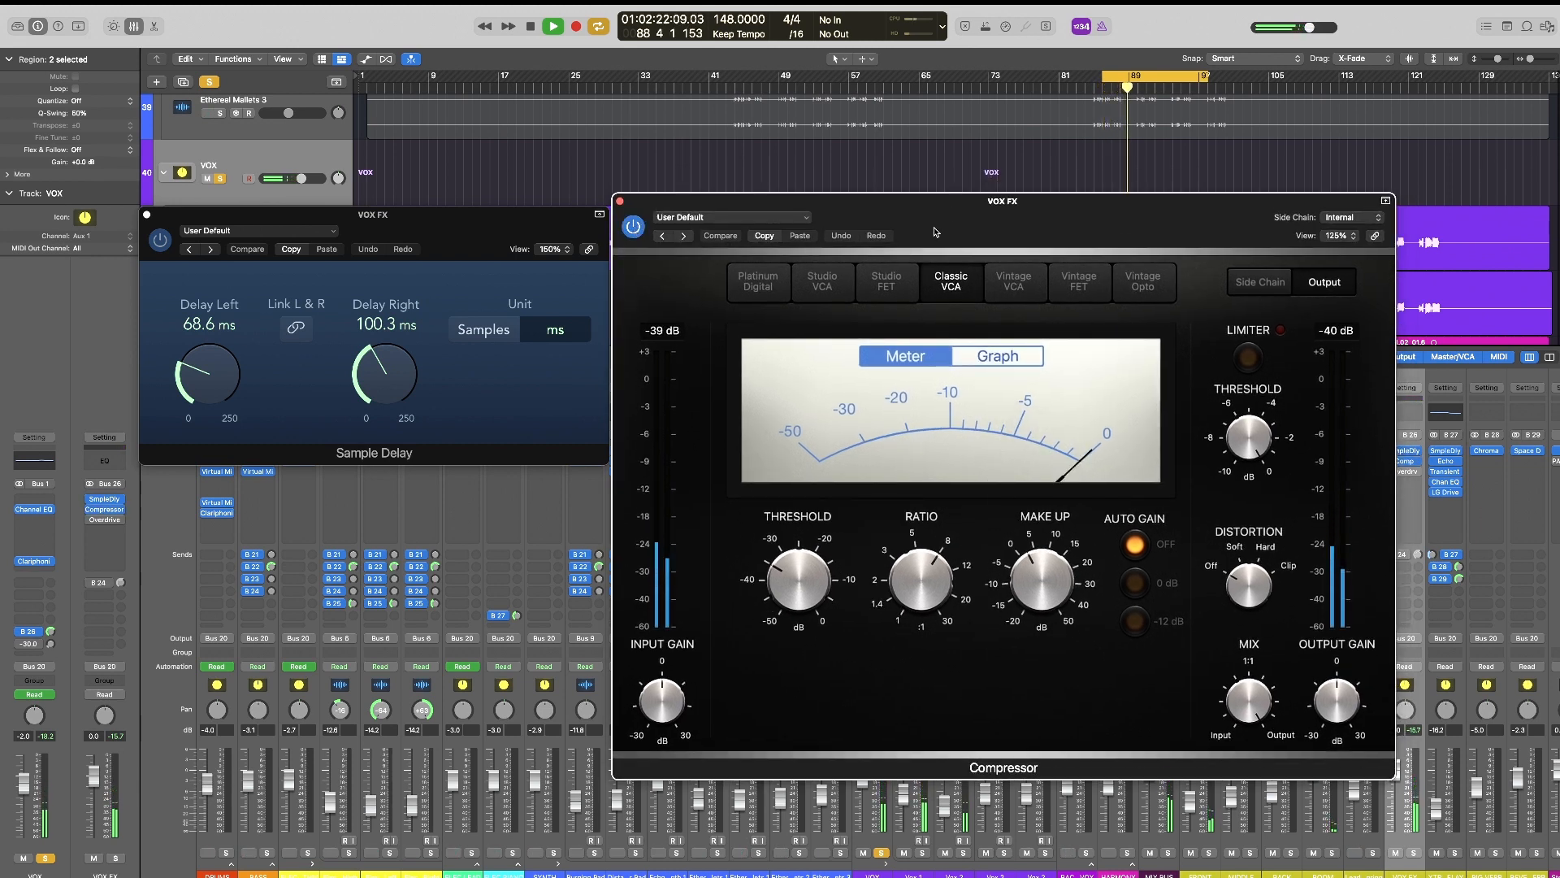
drag(650, 240, 654, 249)
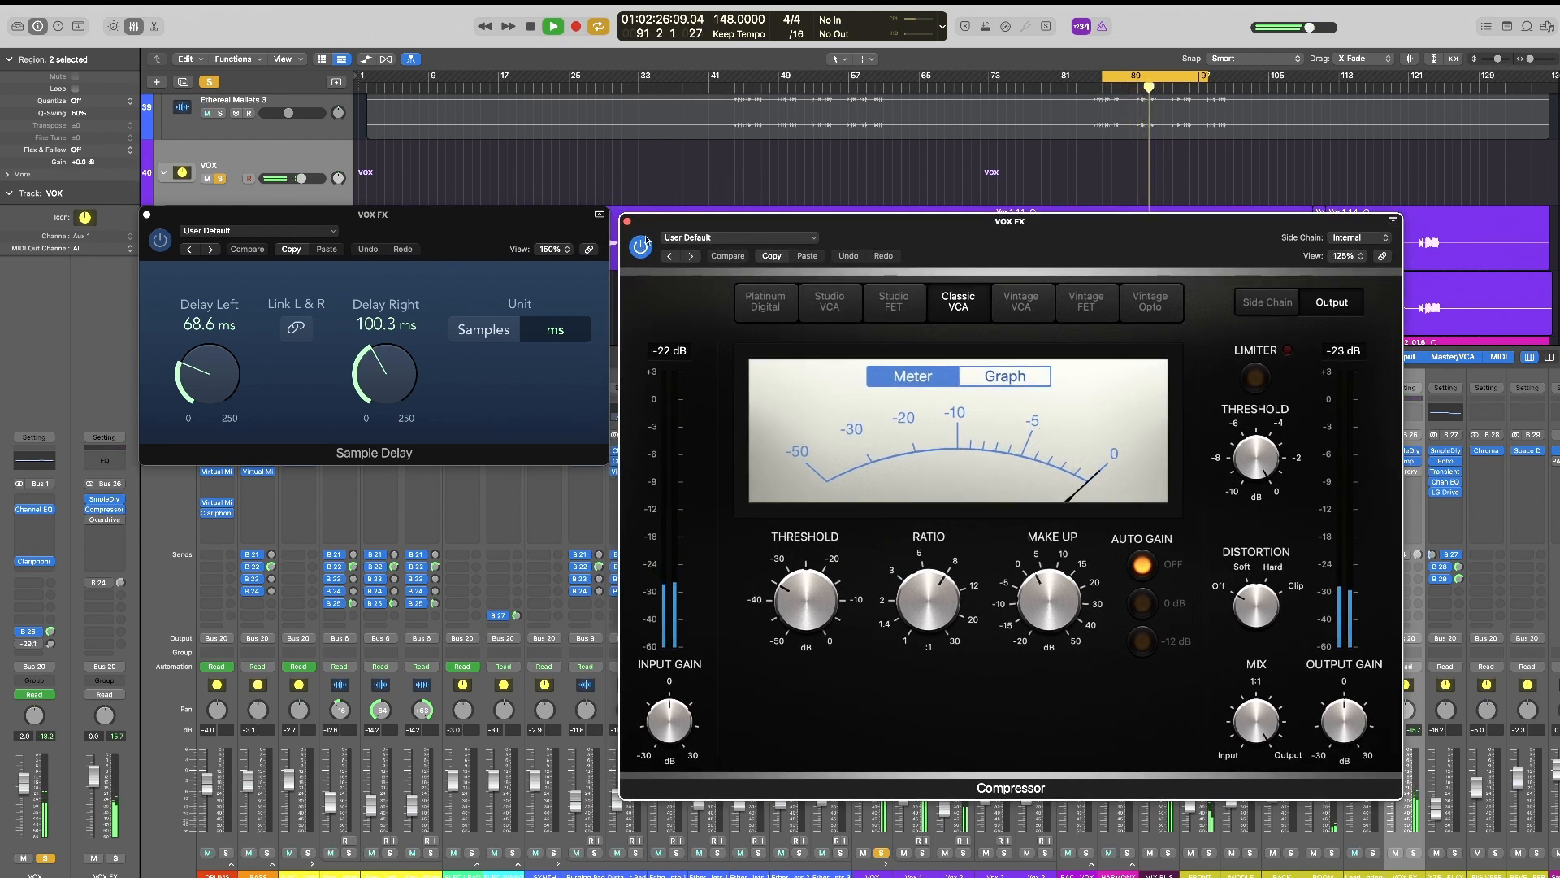
key(space)
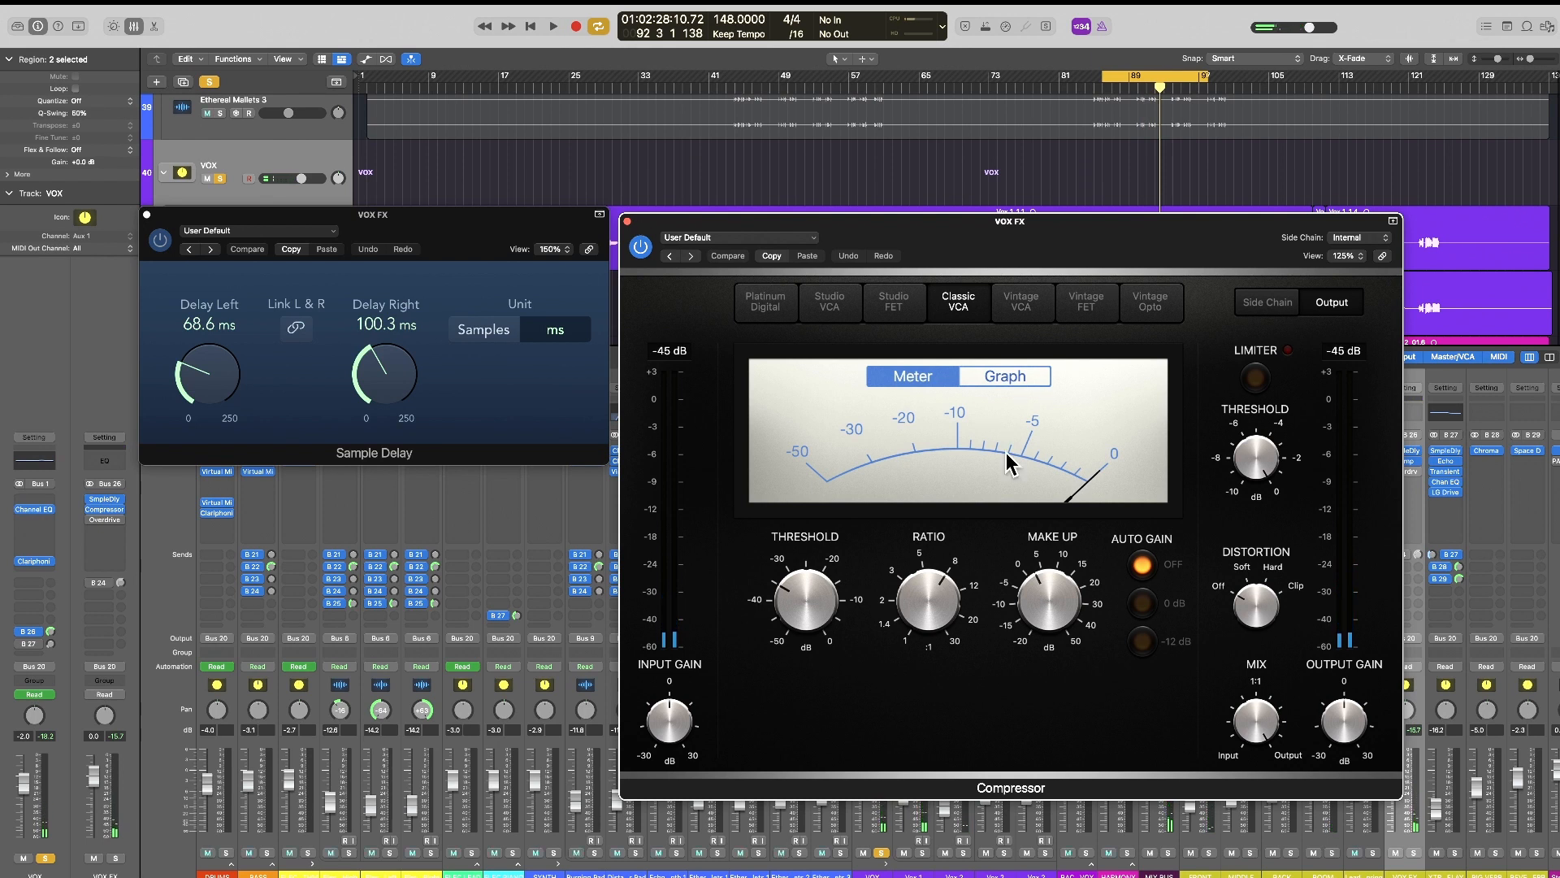
drag(1031, 251, 1039, 215)
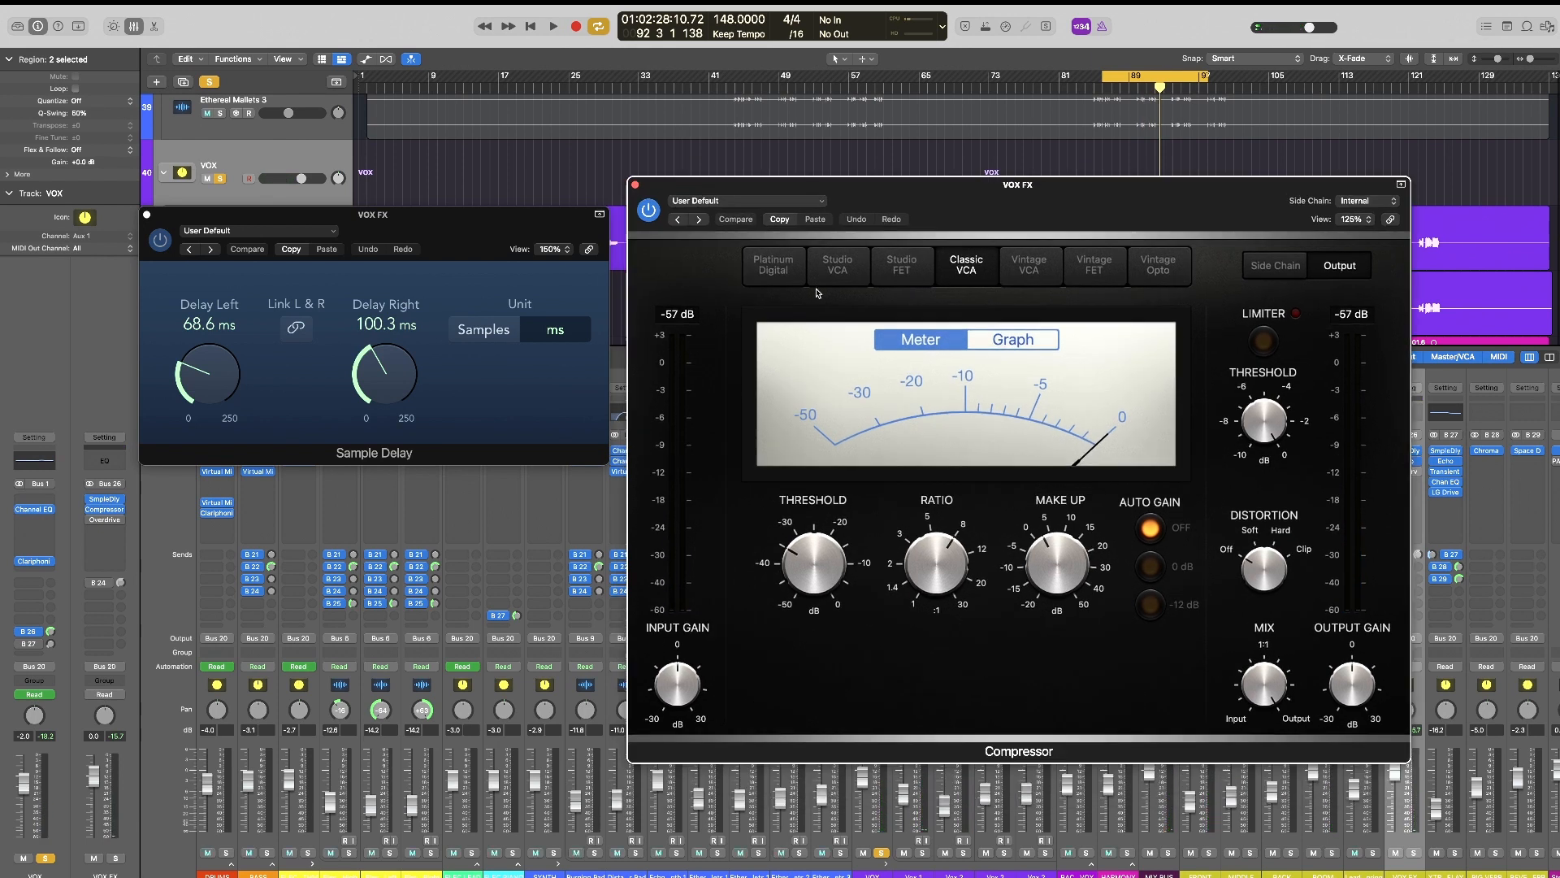
click(635, 183)
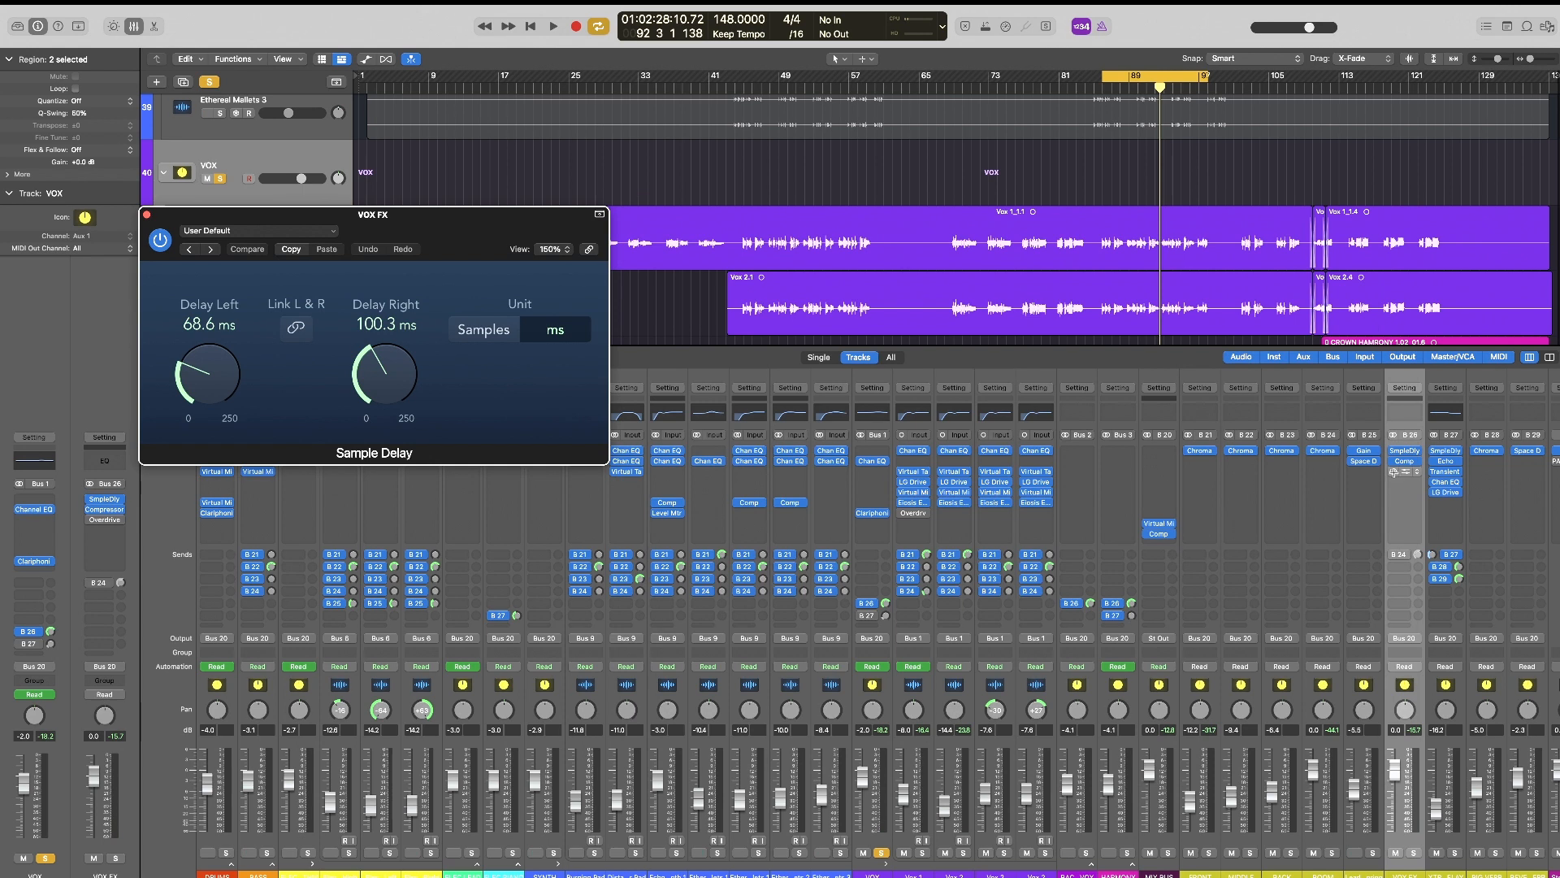
- Enable and open the Overdrive on VOX FX, and set its tone to 2800 Hz
click(1395, 475)
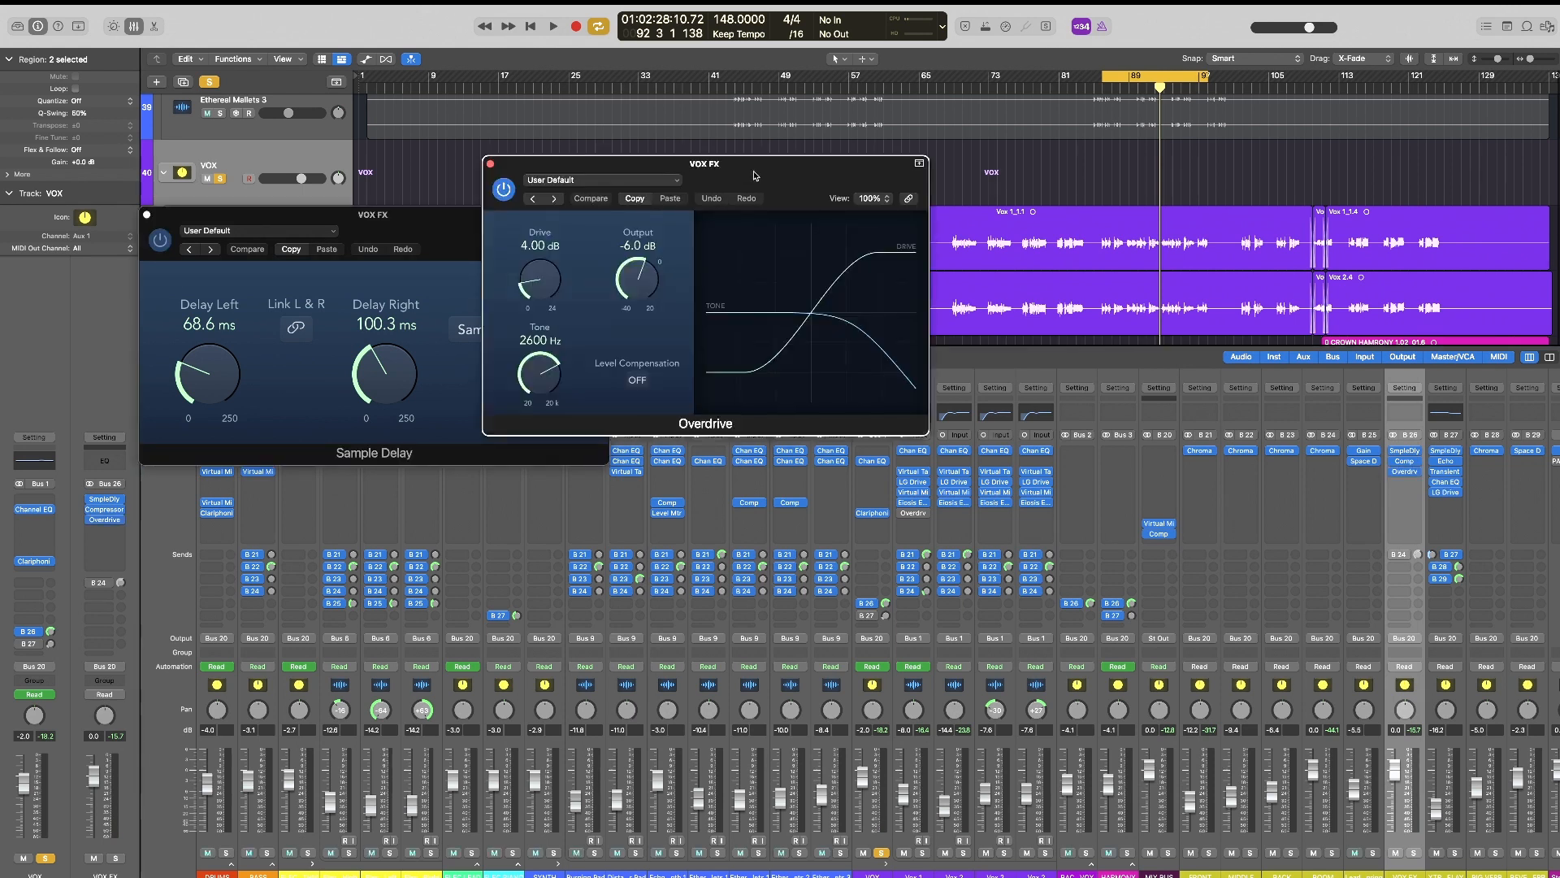
drag(754, 176, 952, 382)
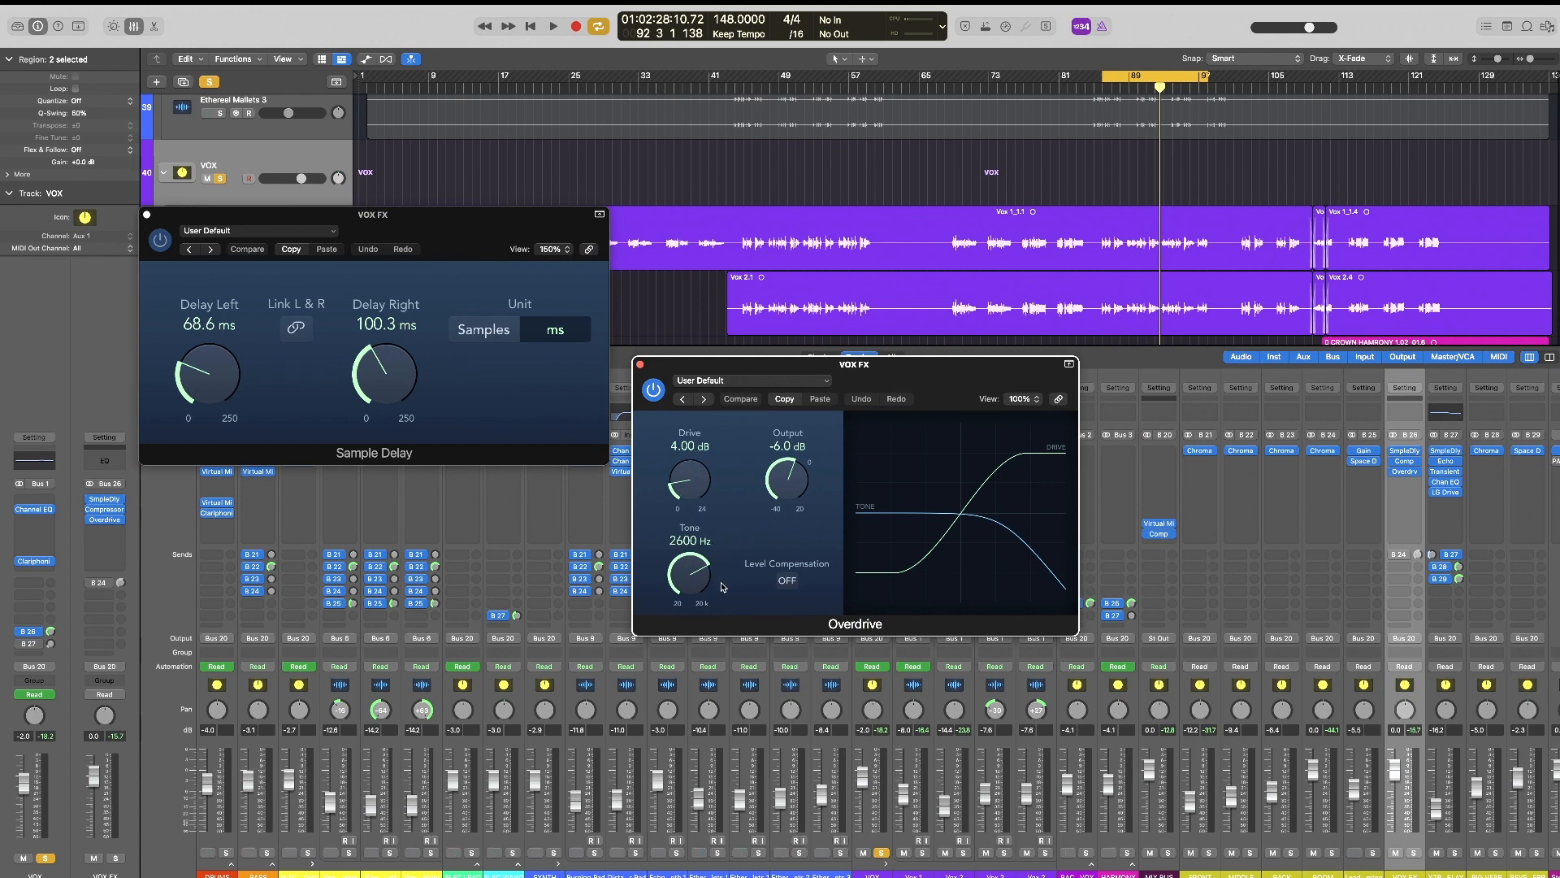
drag(692, 588, 691, 587)
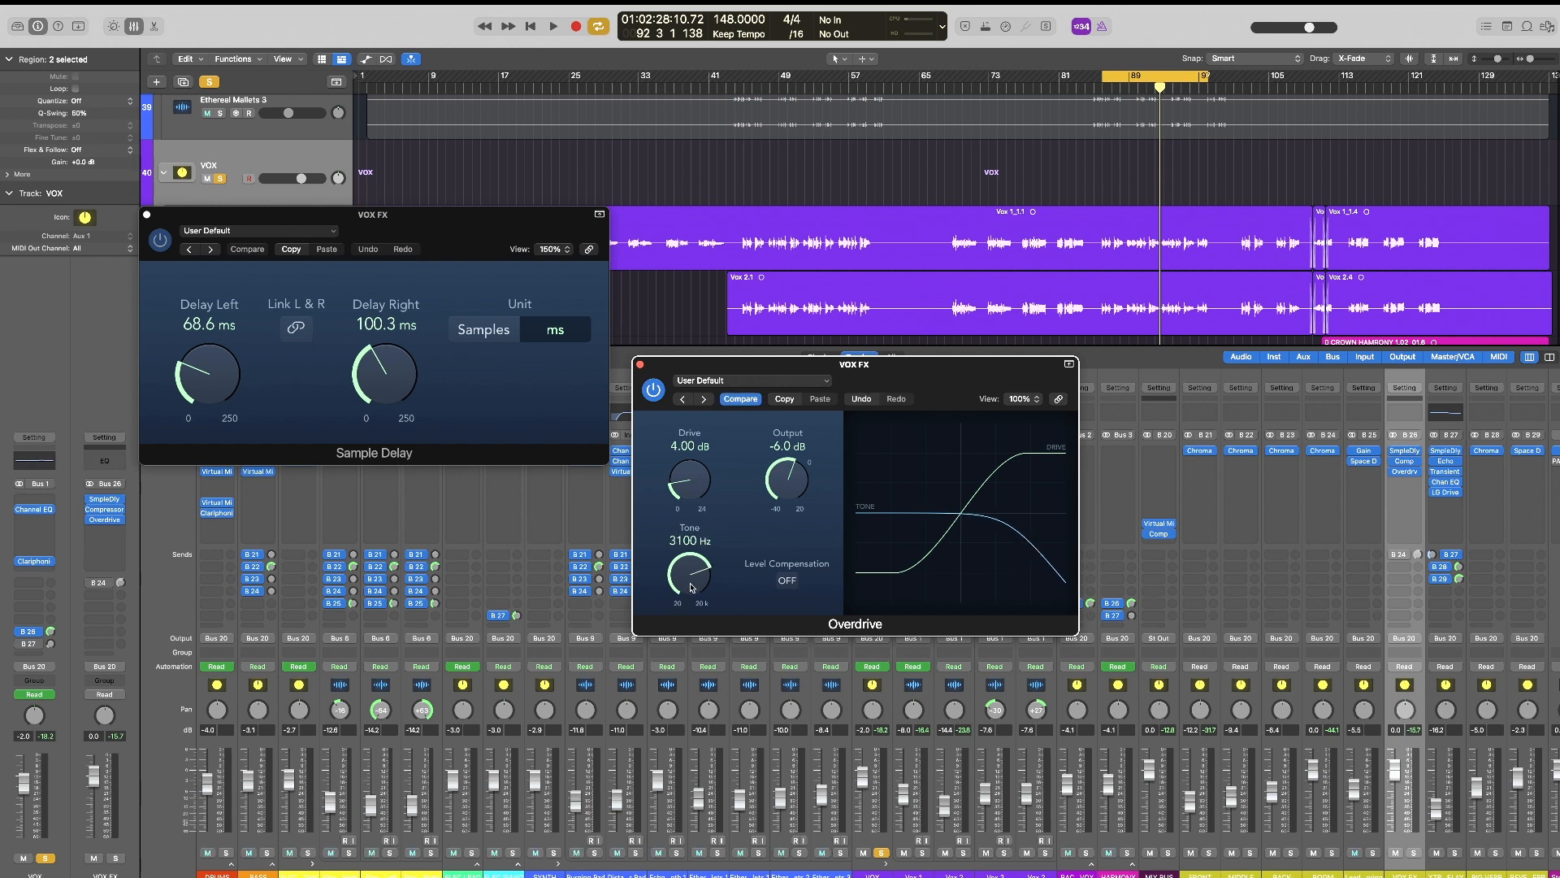
drag(692, 589, 692, 590)
drag(768, 361, 747, 352)
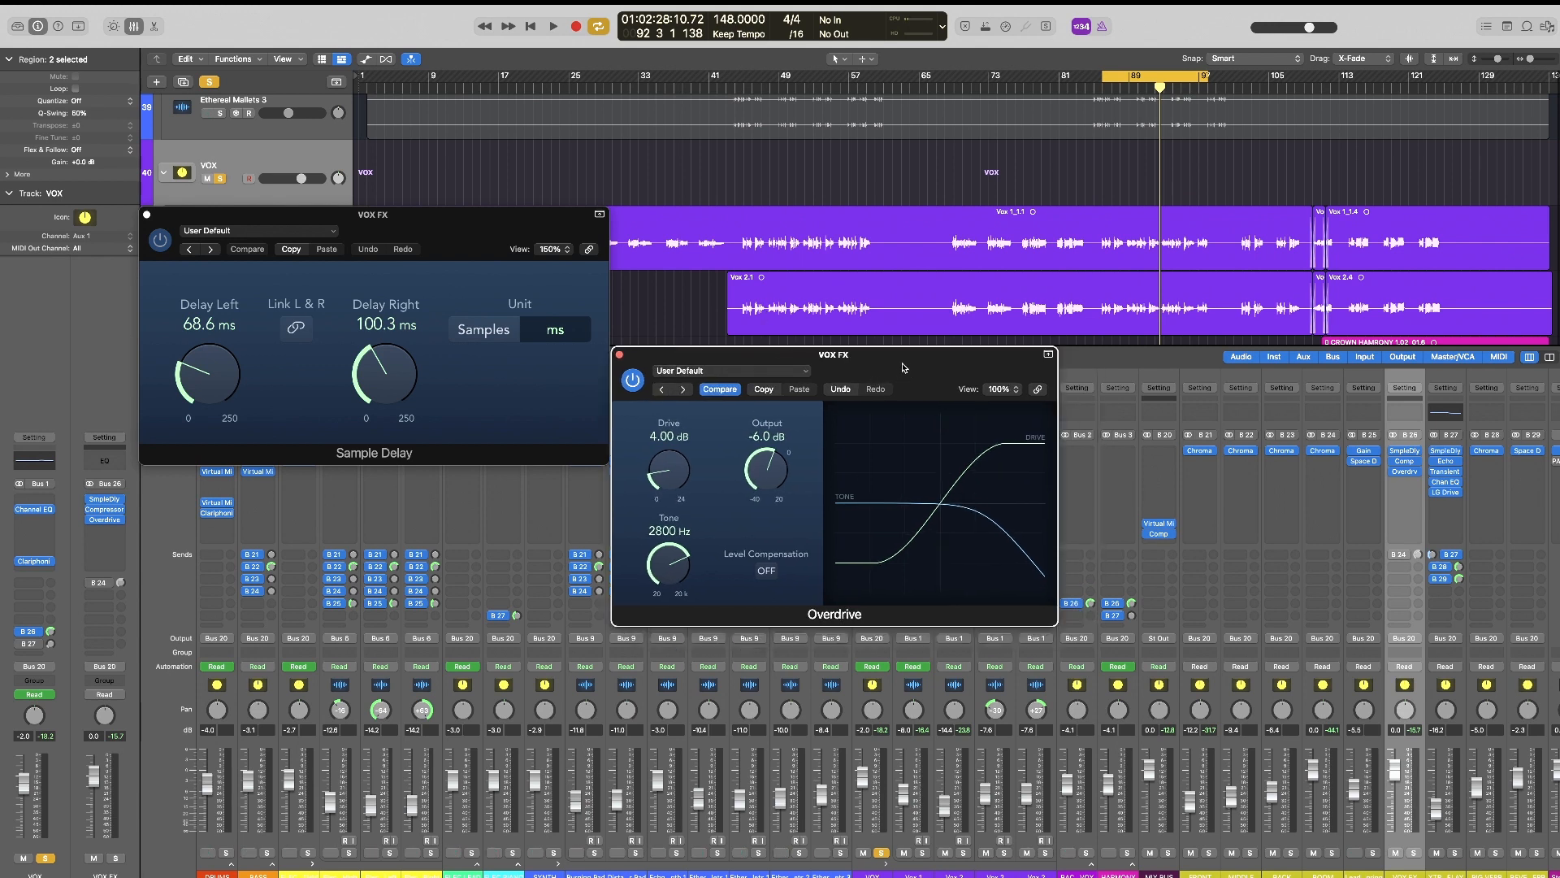
- Play the vocals while toggling the Overdrive's bypass to compare, and close its window
key(space)
drag(633, 382, 641, 385)
click(642, 386)
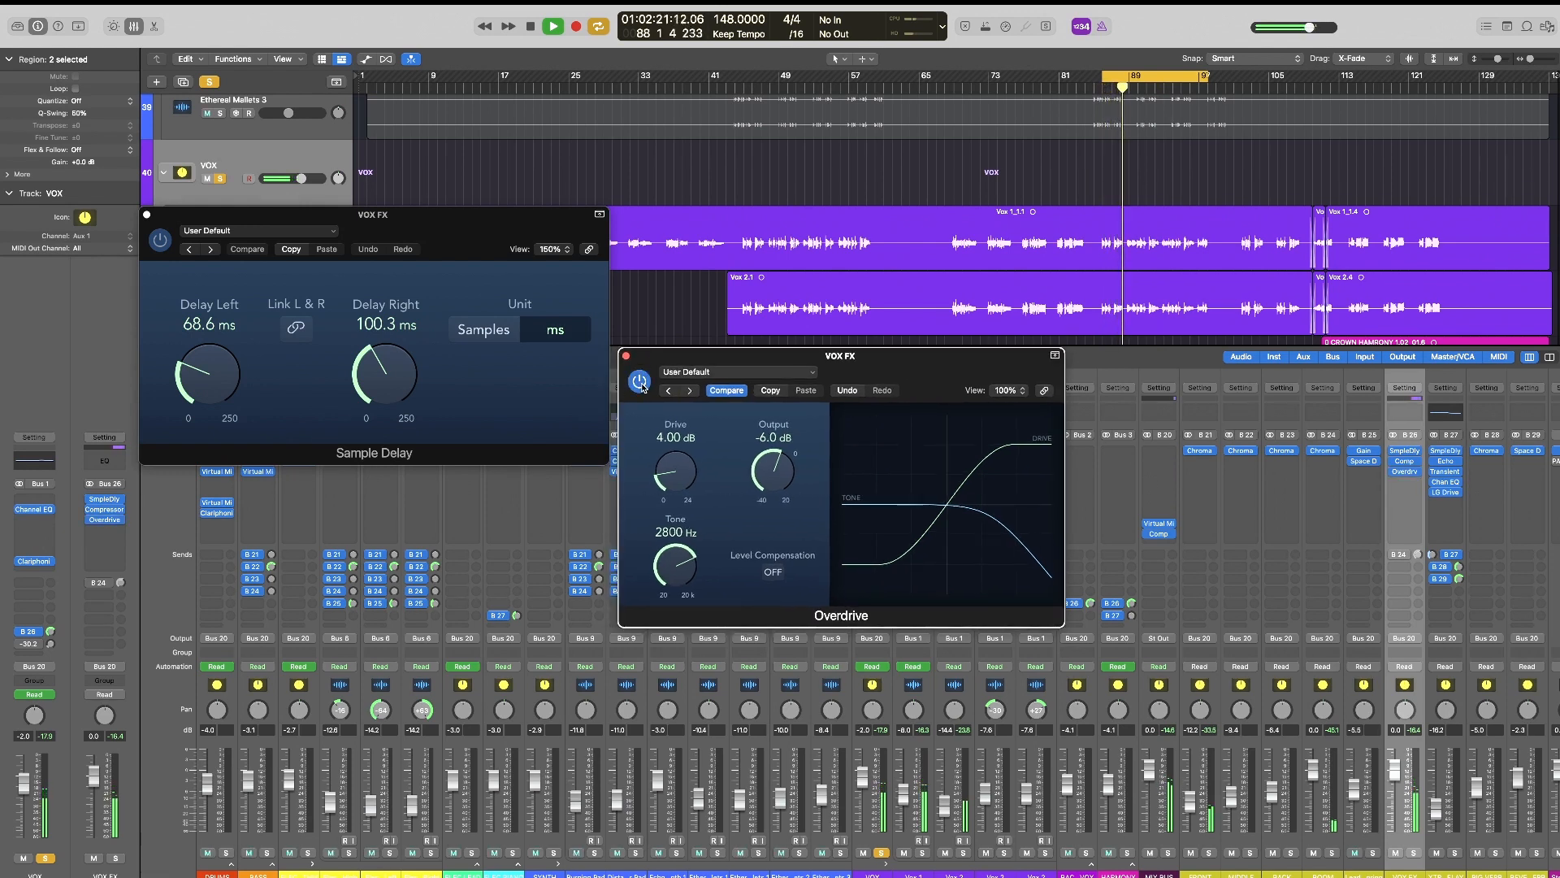
drag(826, 362, 826, 372)
key(space)
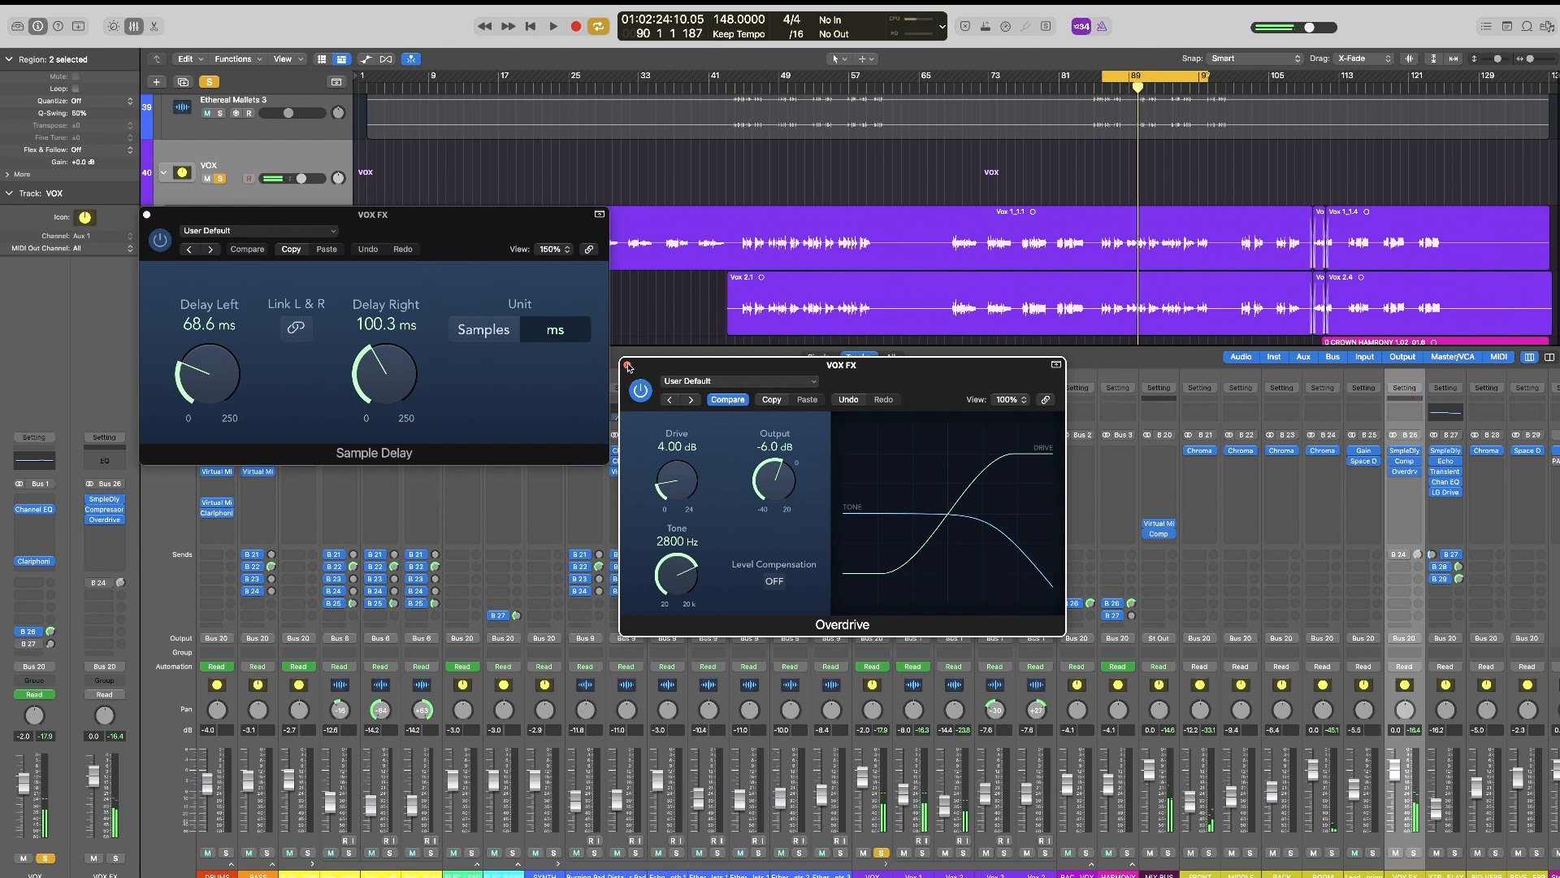
click(628, 366)
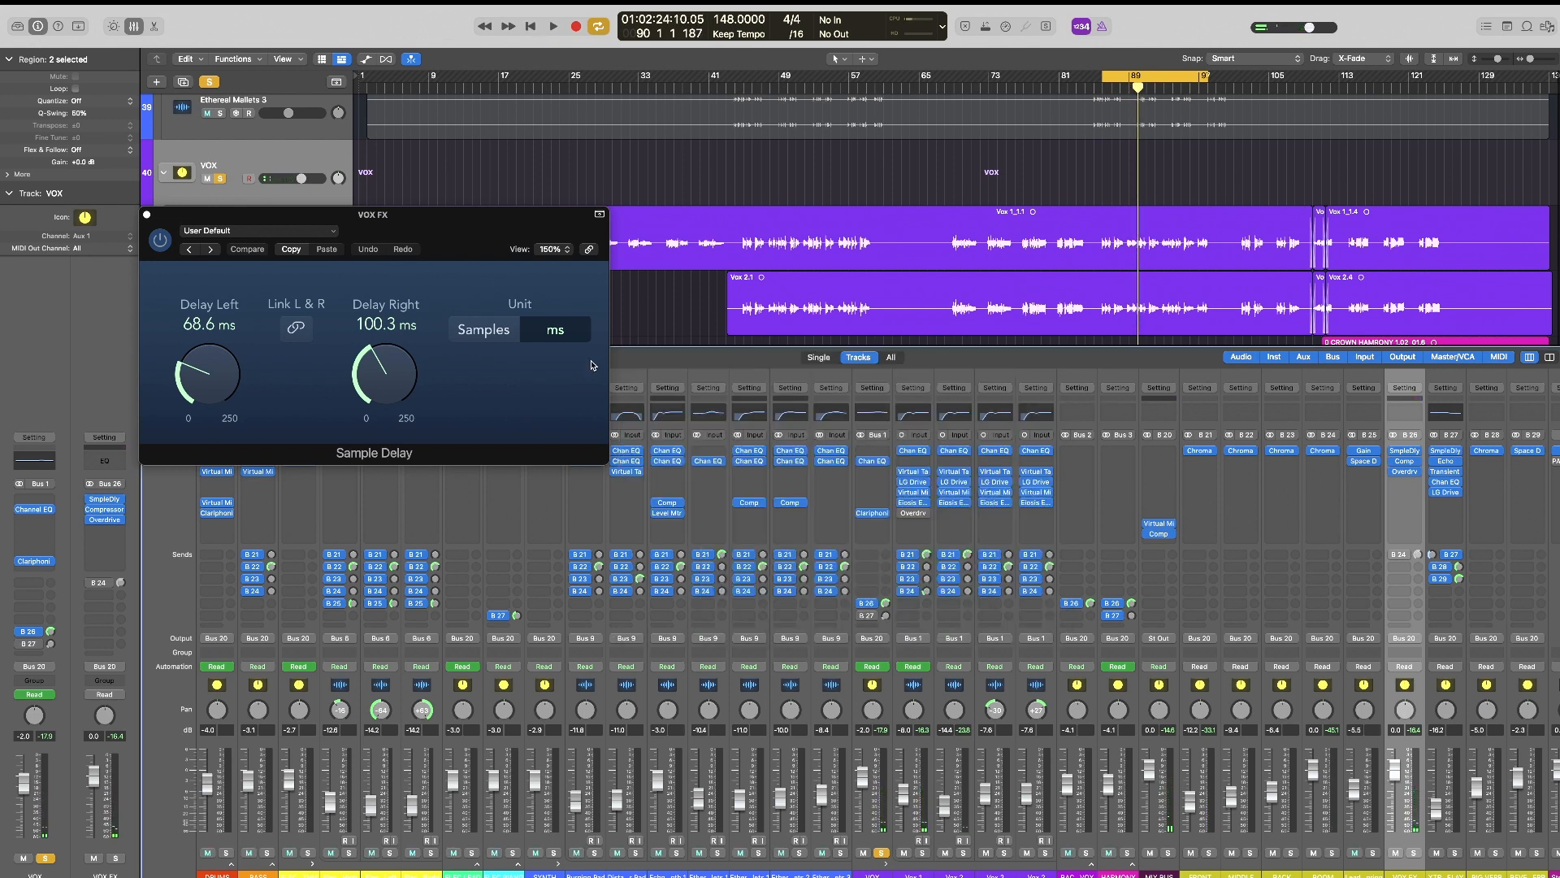
- Check the VOX FX send's routing to Bus 24 → ROOM and open the ChromaVerb on the ROOM aux
drag(501, 232, 527, 227)
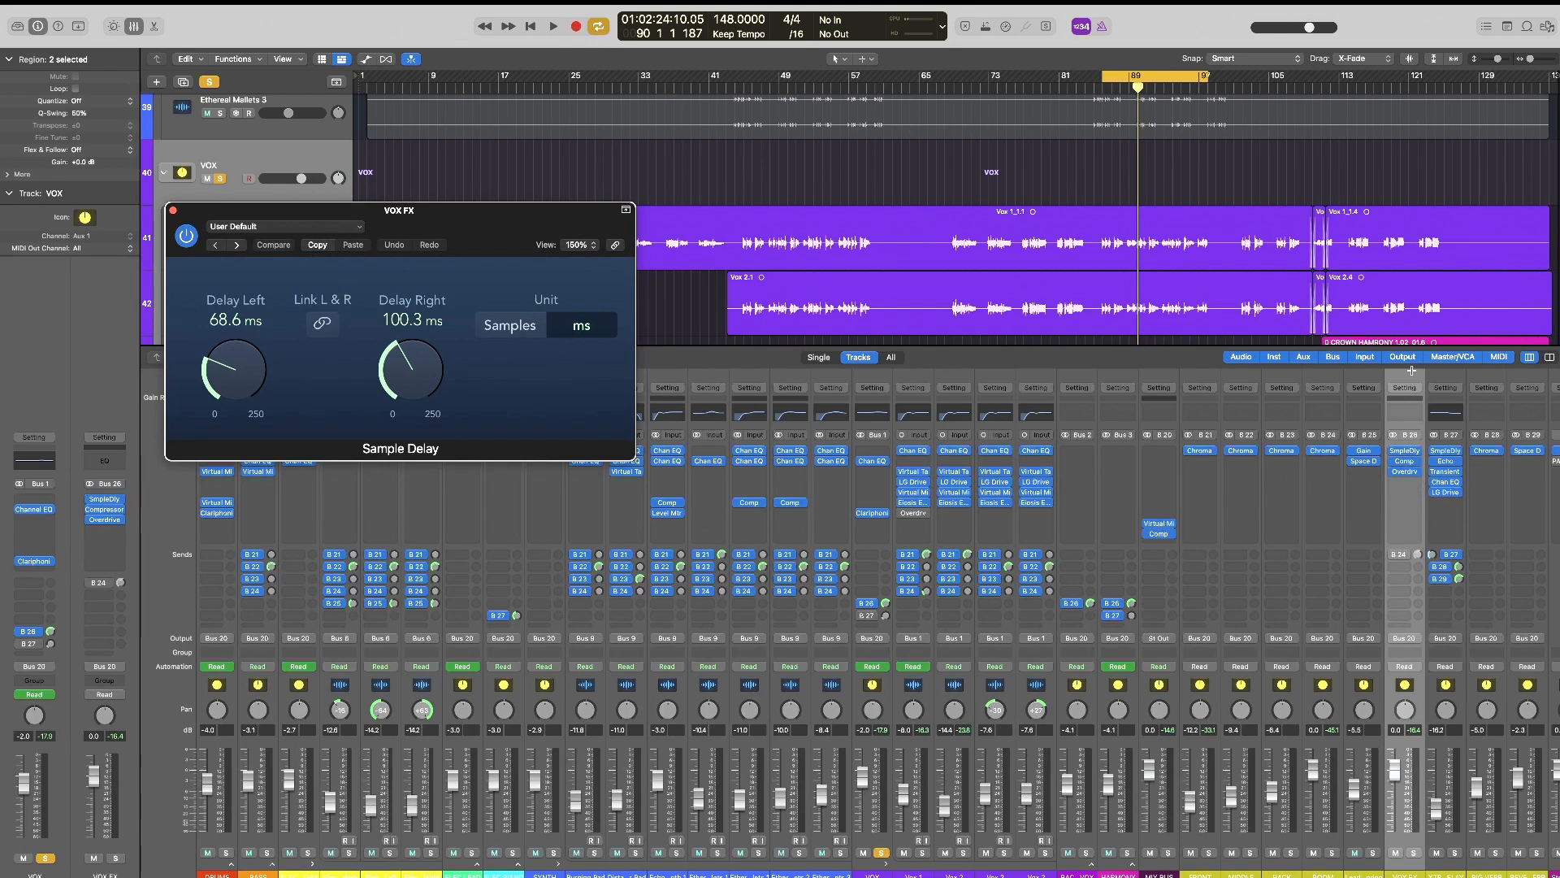
click(1404, 555)
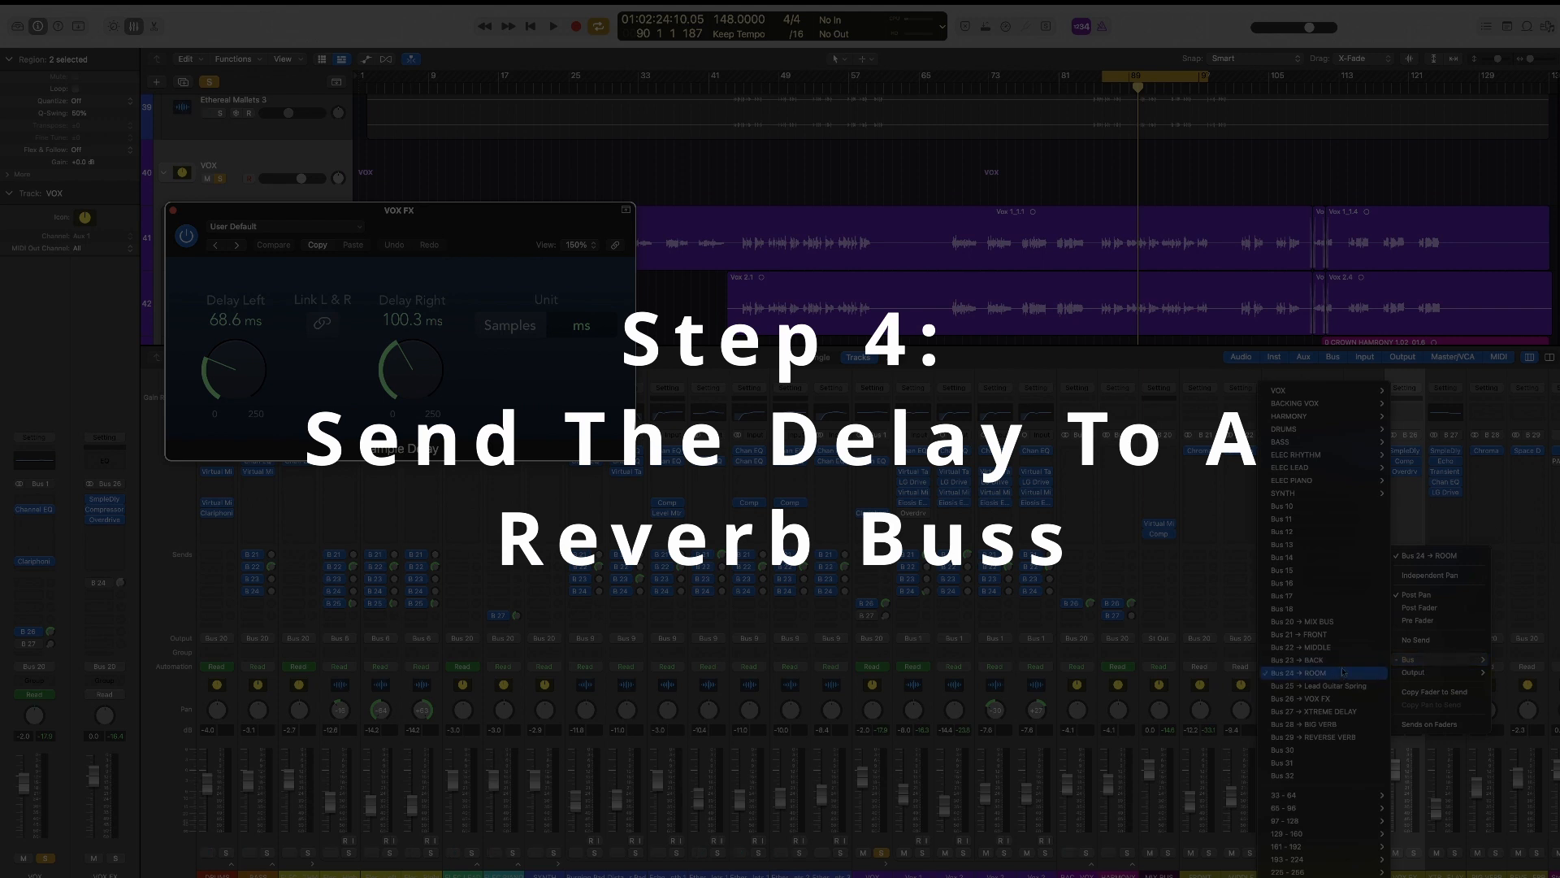
click(1410, 377)
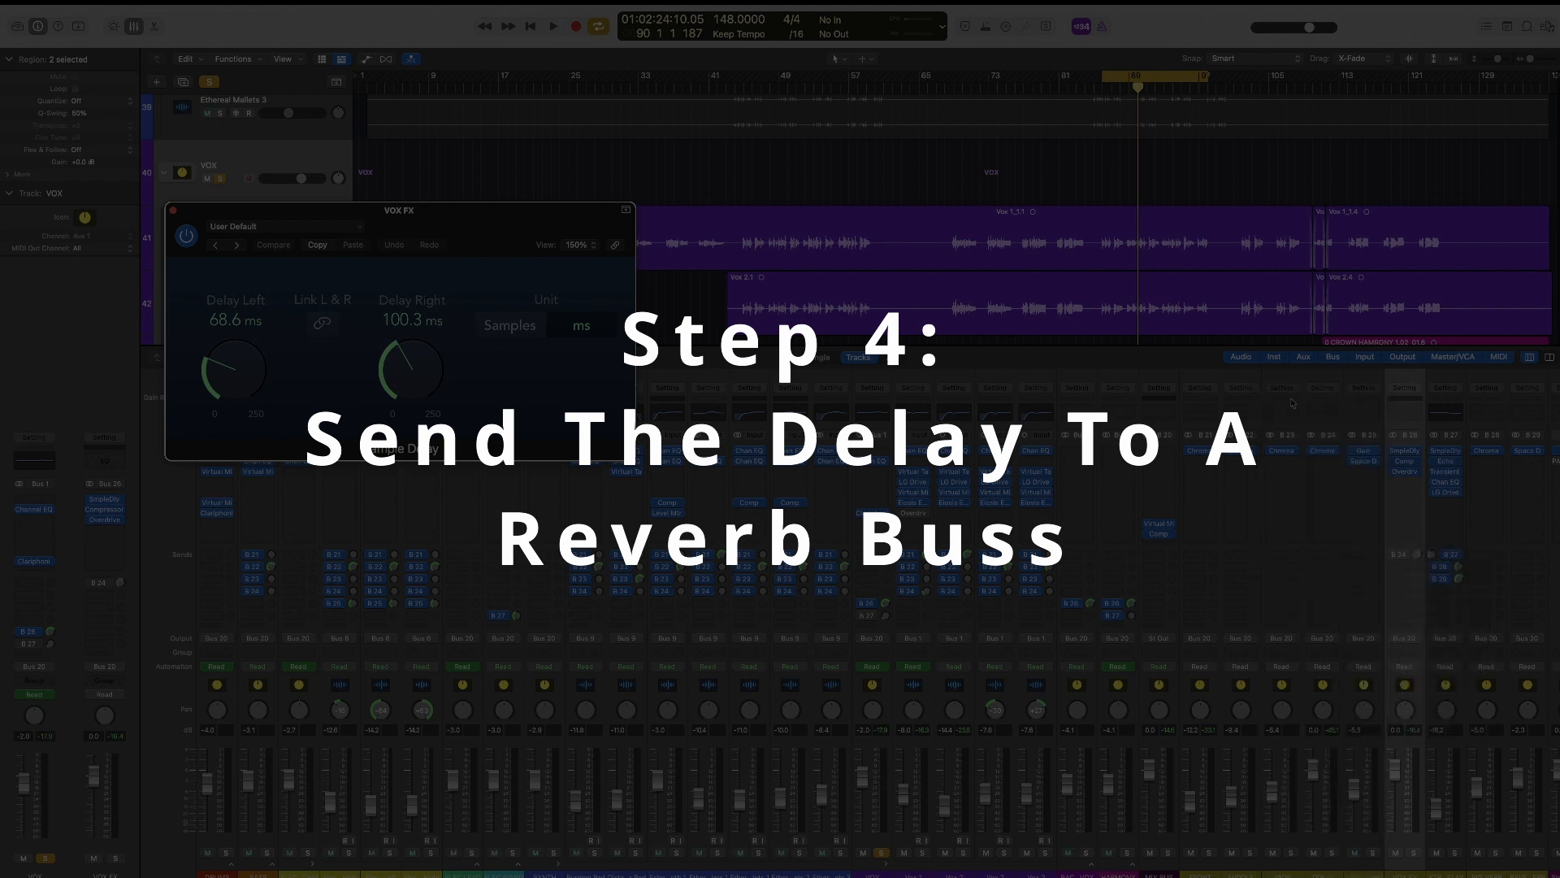
click(1323, 388)
click(1330, 415)
mouse_move(1323, 455)
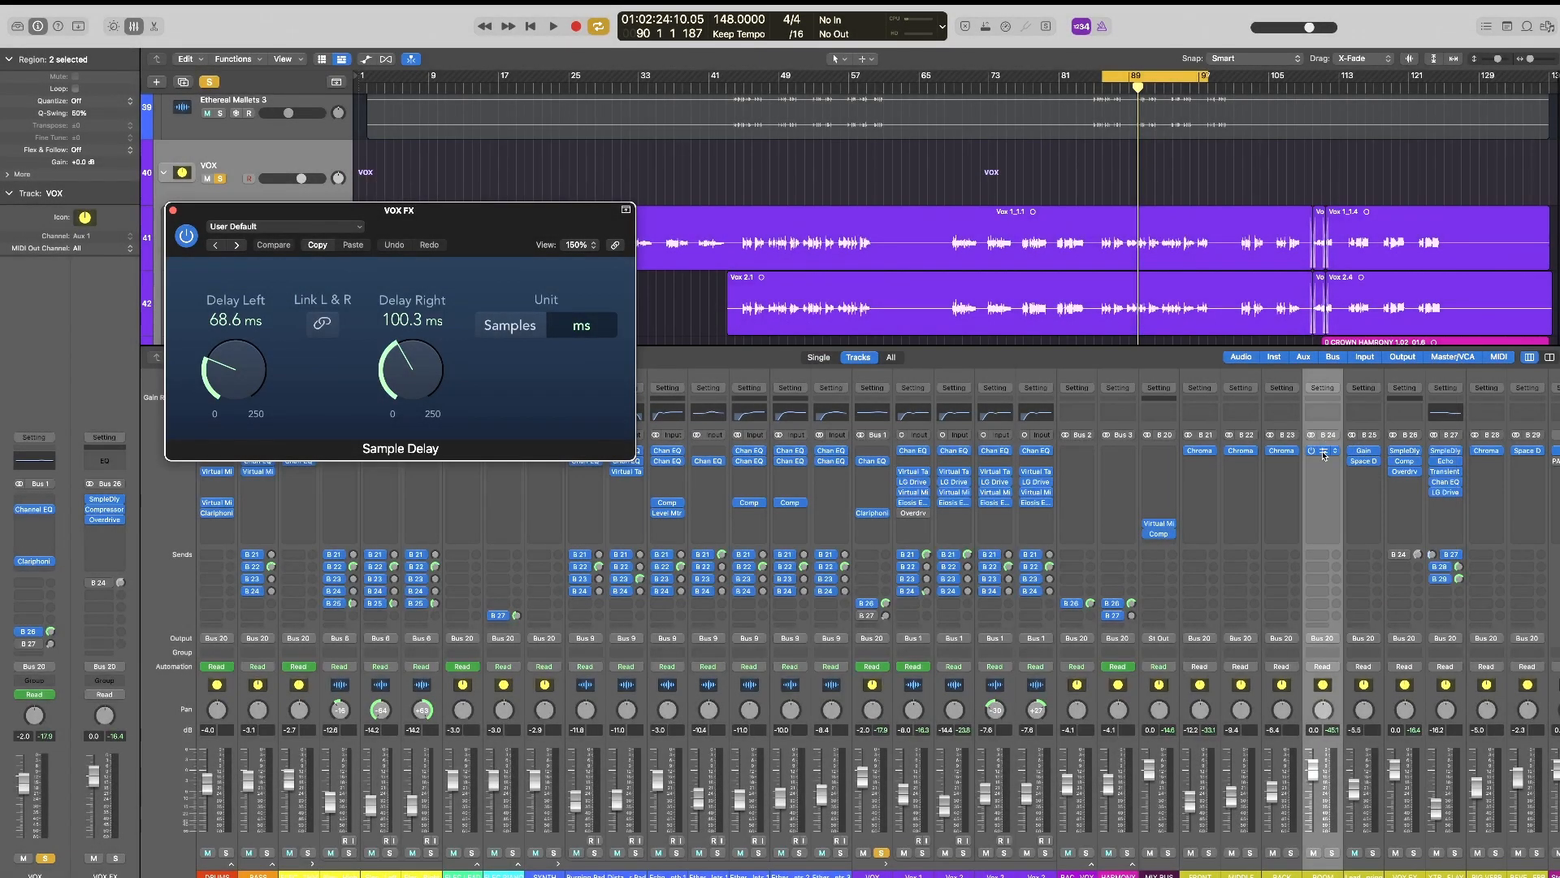
drag(912, 197, 639, 226)
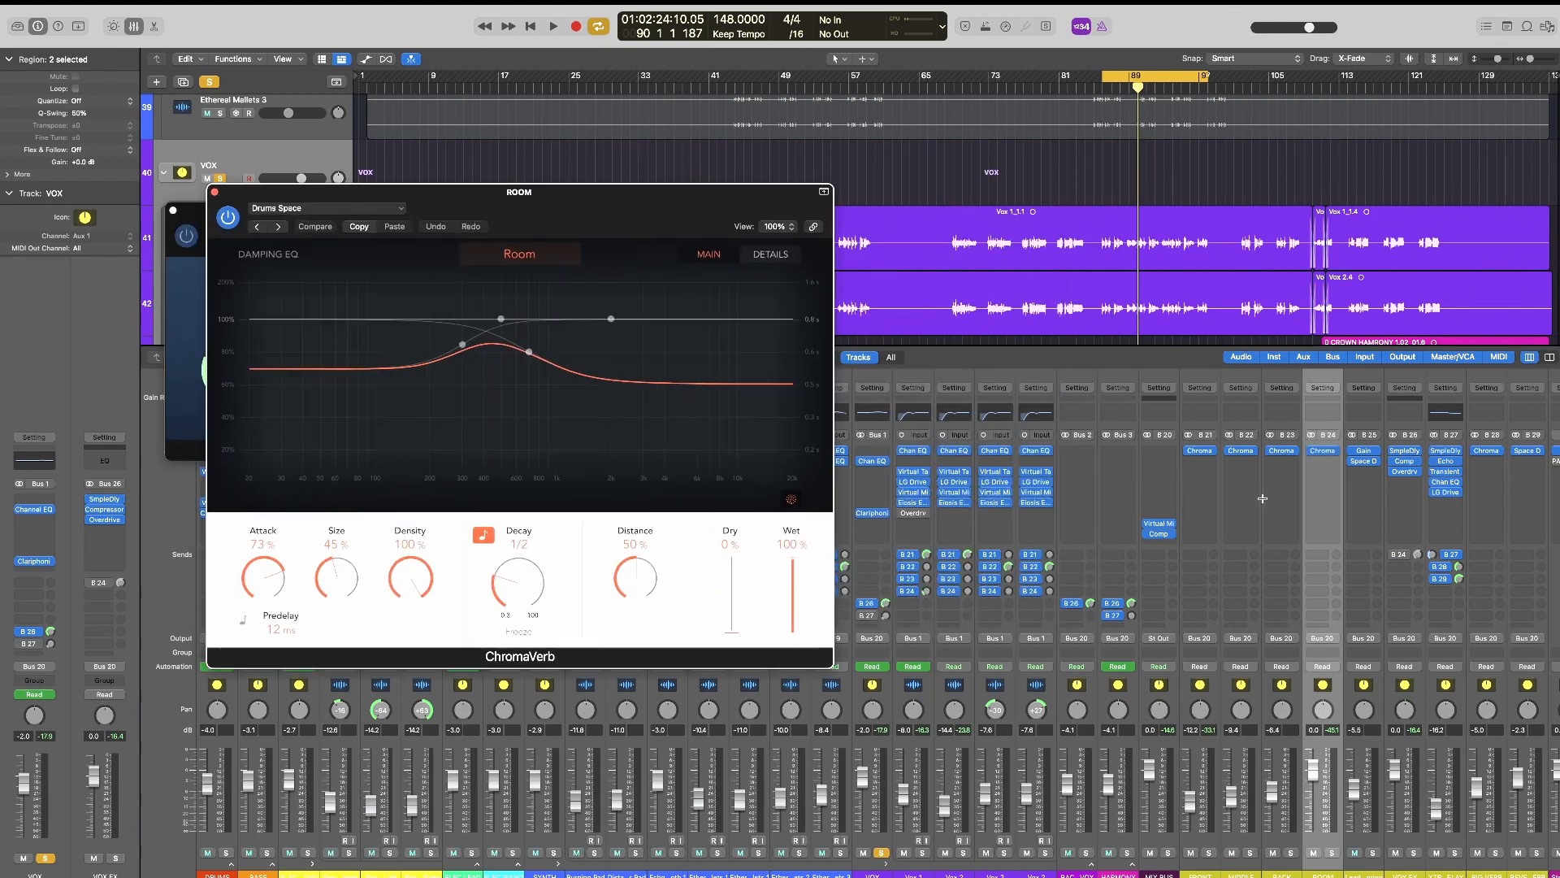
- Select the reverb auxes on Buses 21 to 24, narrow the selection to Buses 21 to 23, and reselect the ROOM aux
click(1194, 374)
shift+click(1312, 377)
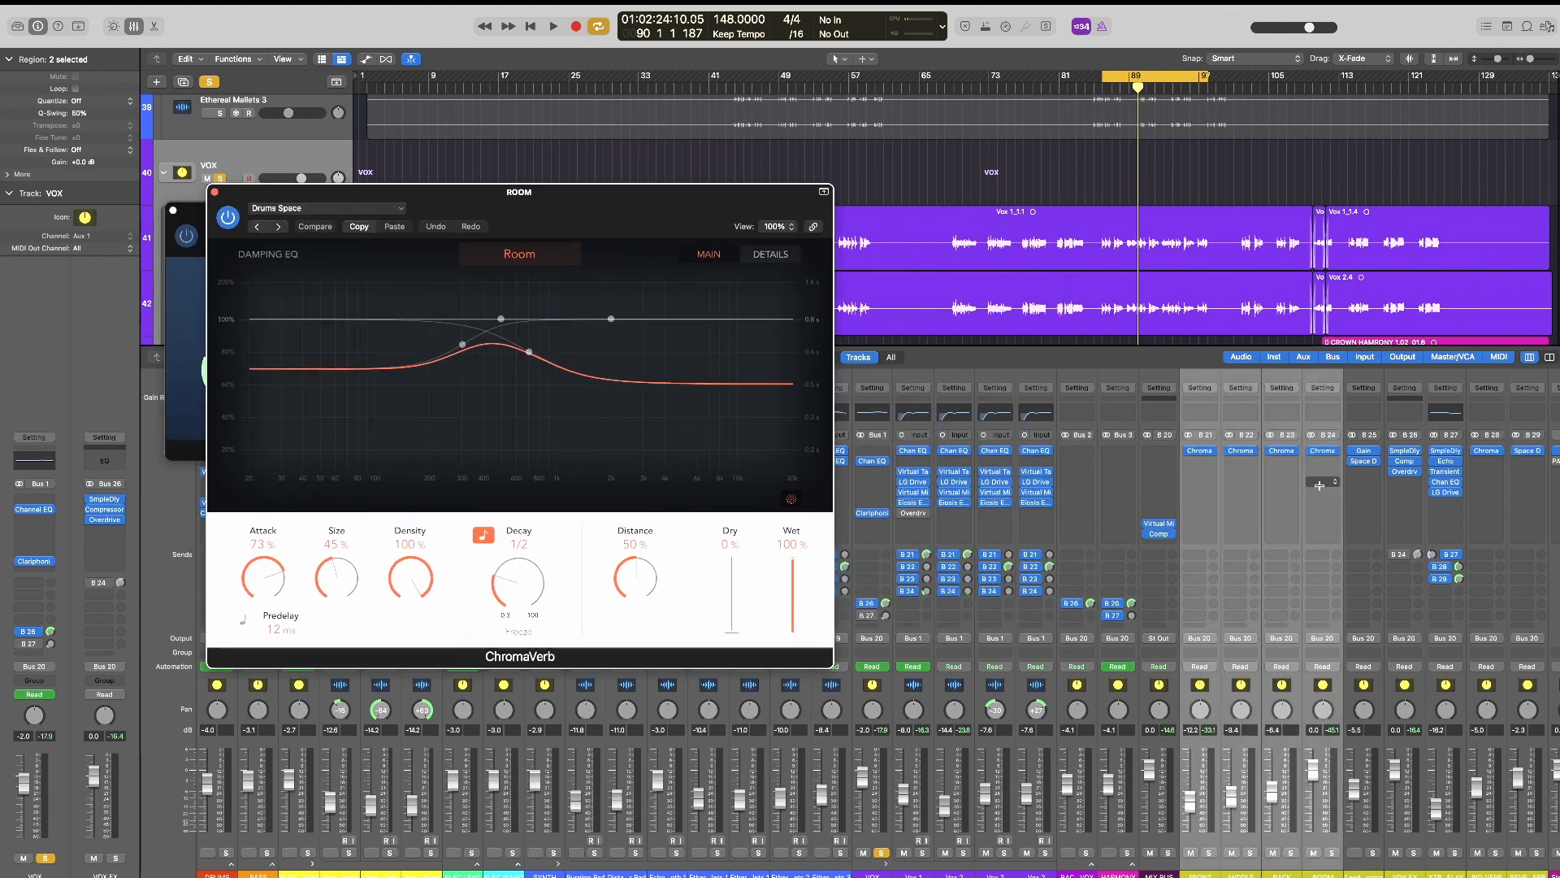
click(1199, 375)
shift+click(1291, 375)
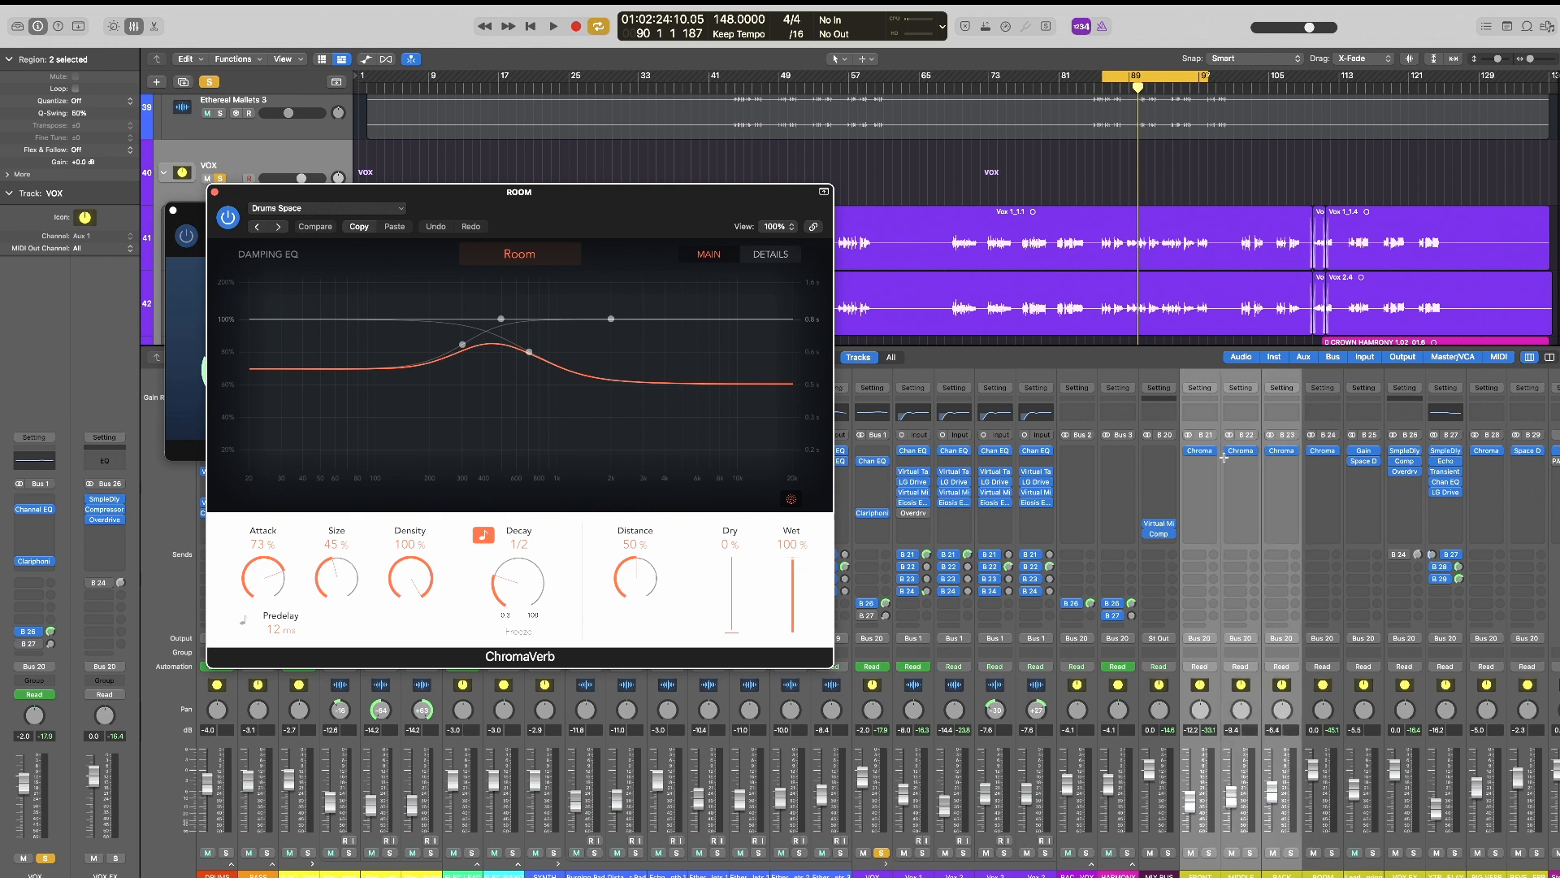
click(1322, 377)
- Examine the ROOM ChromaVerb's main settings and its detail settings, including the output EQ, and return to the main settings
drag(565, 218, 932, 236)
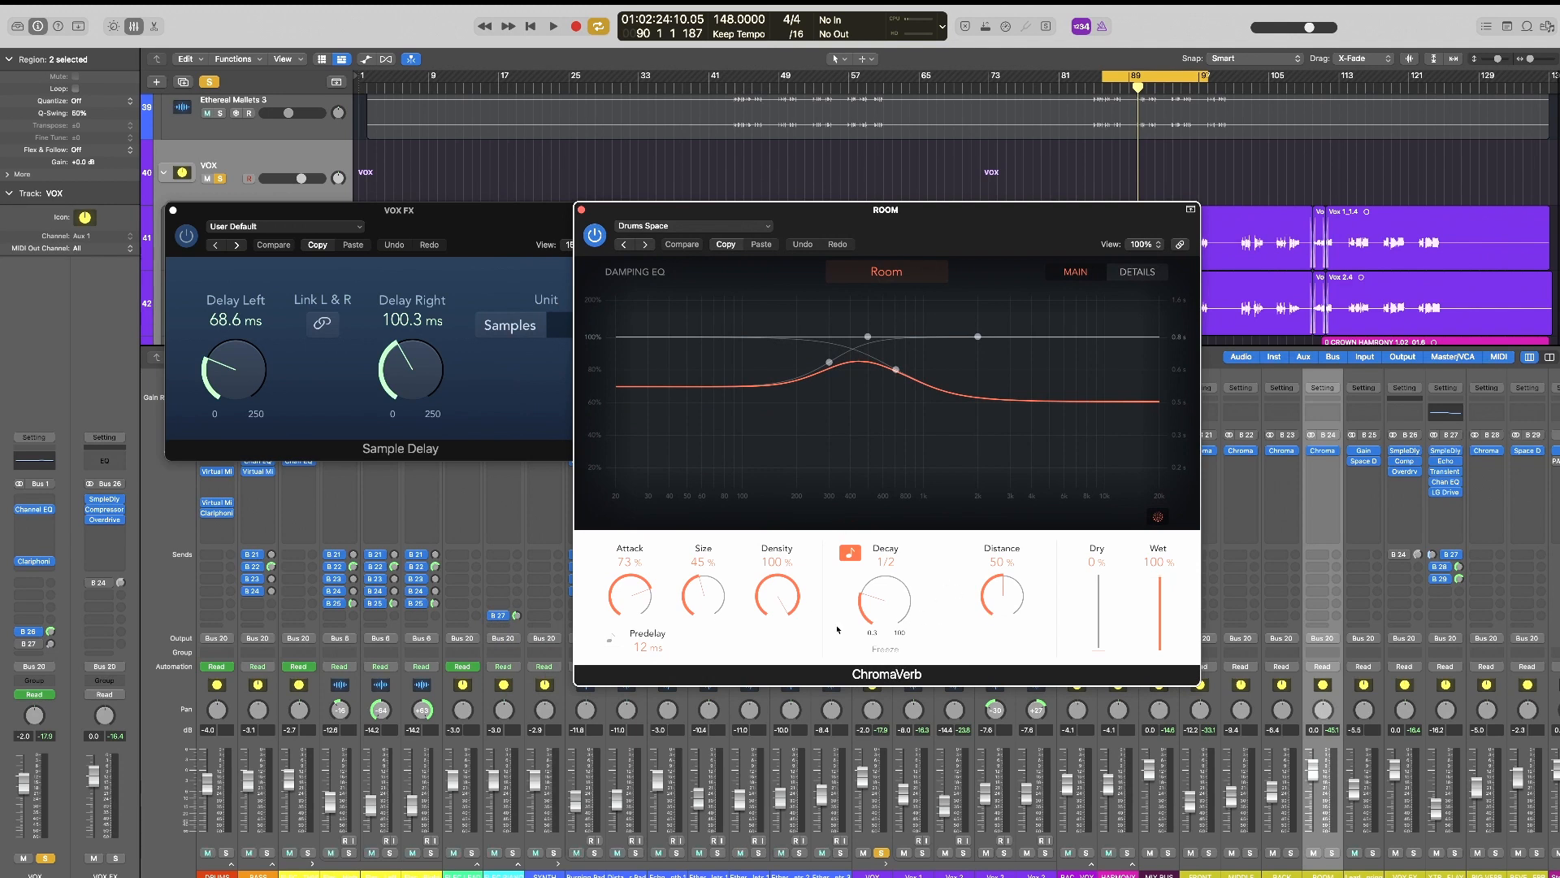
click(1137, 271)
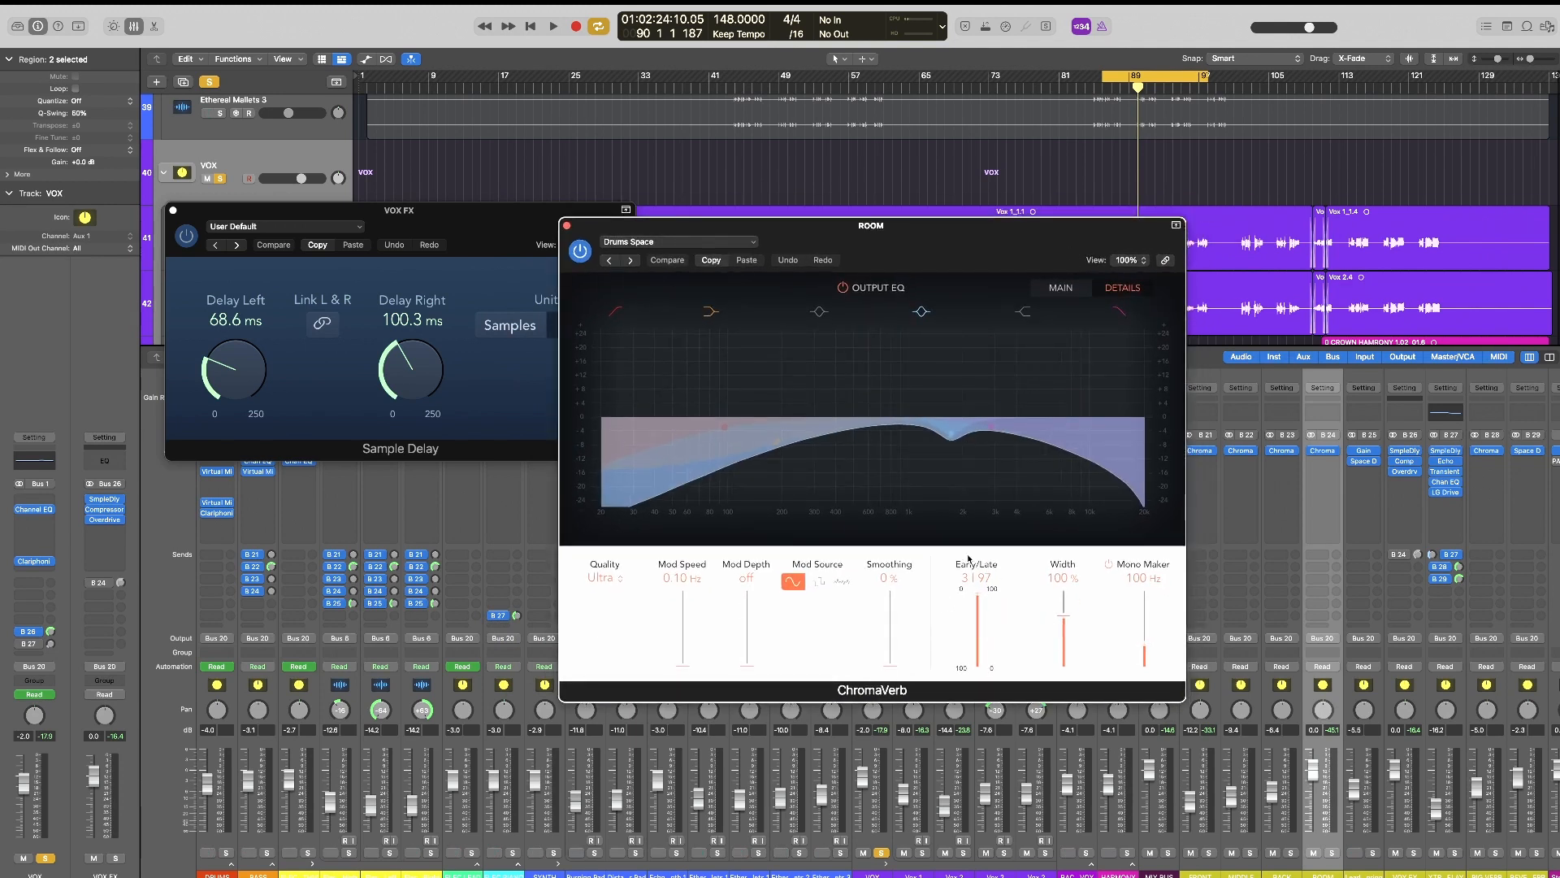
click(1060, 288)
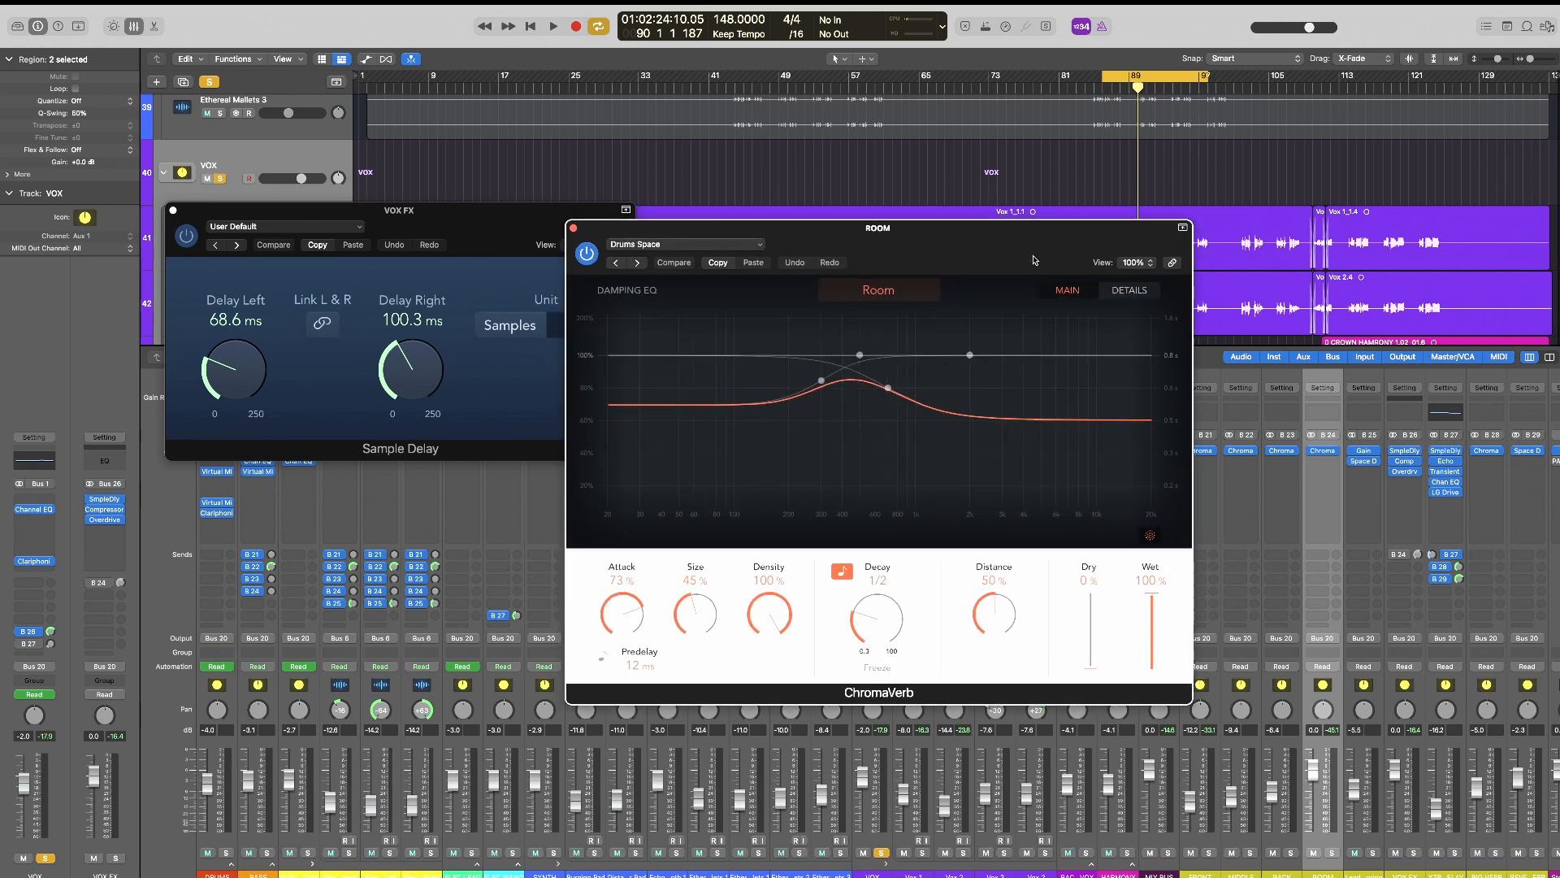
drag(1047, 258, 1050, 253)
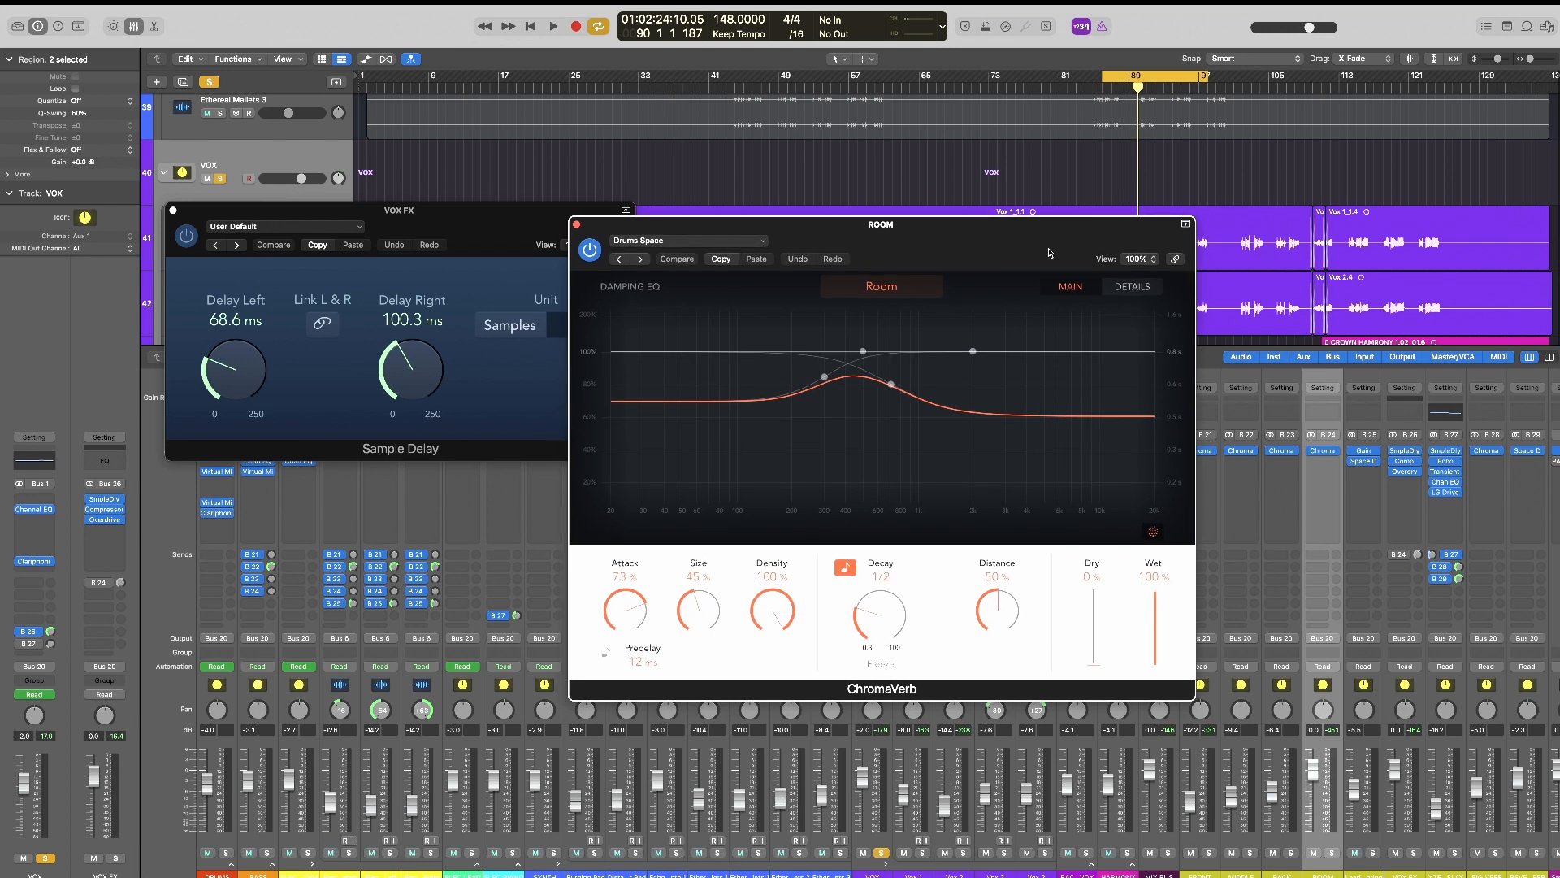
drag(1050, 253, 1064, 253)
click(1146, 286)
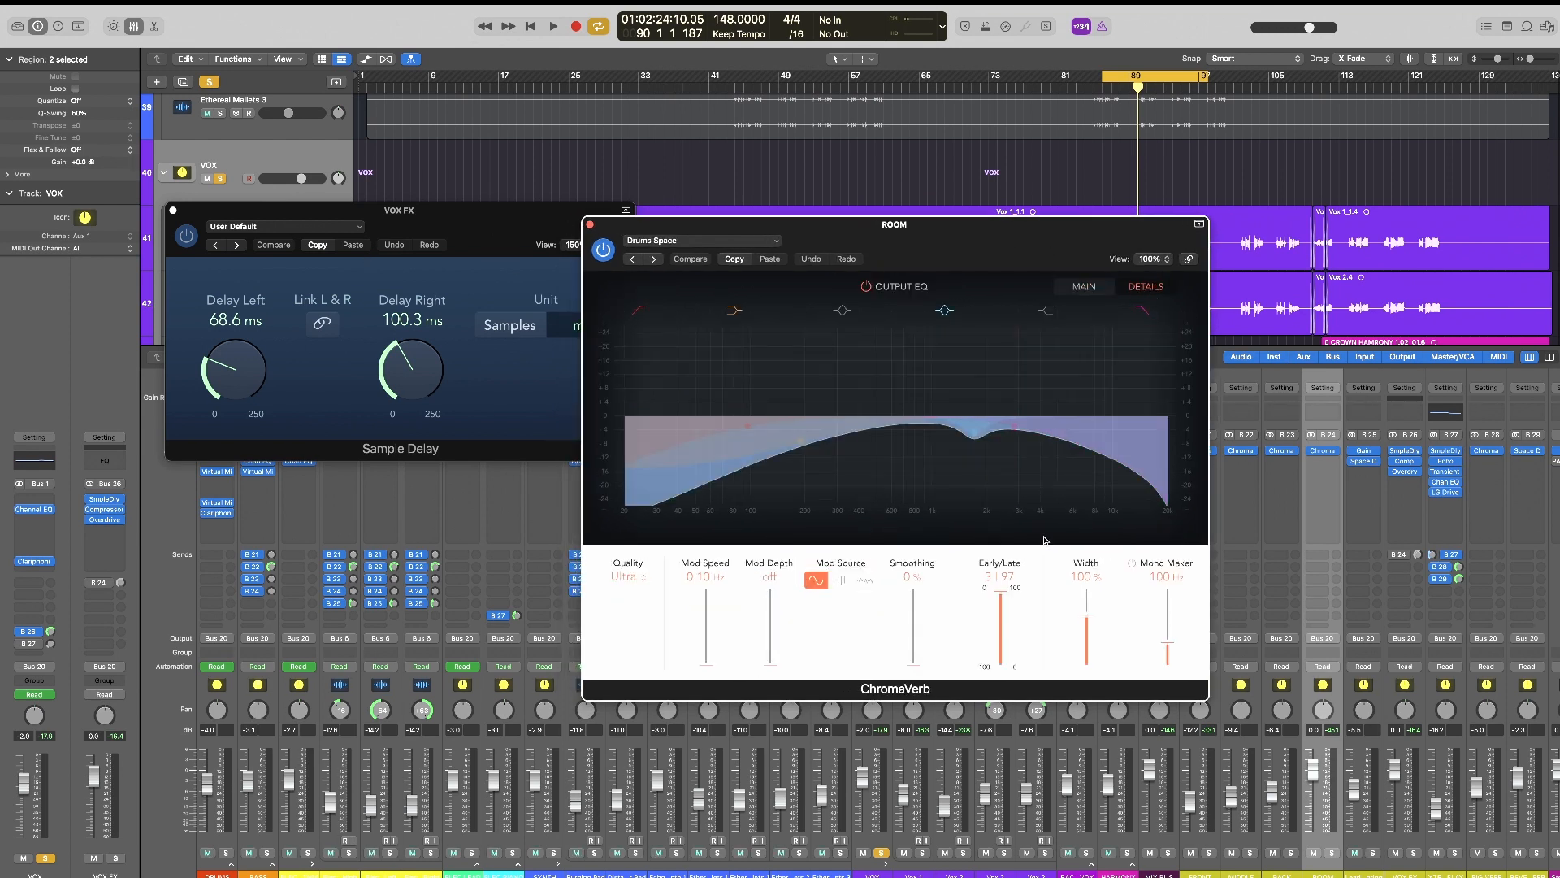
click(1084, 286)
drag(729, 258, 745, 253)
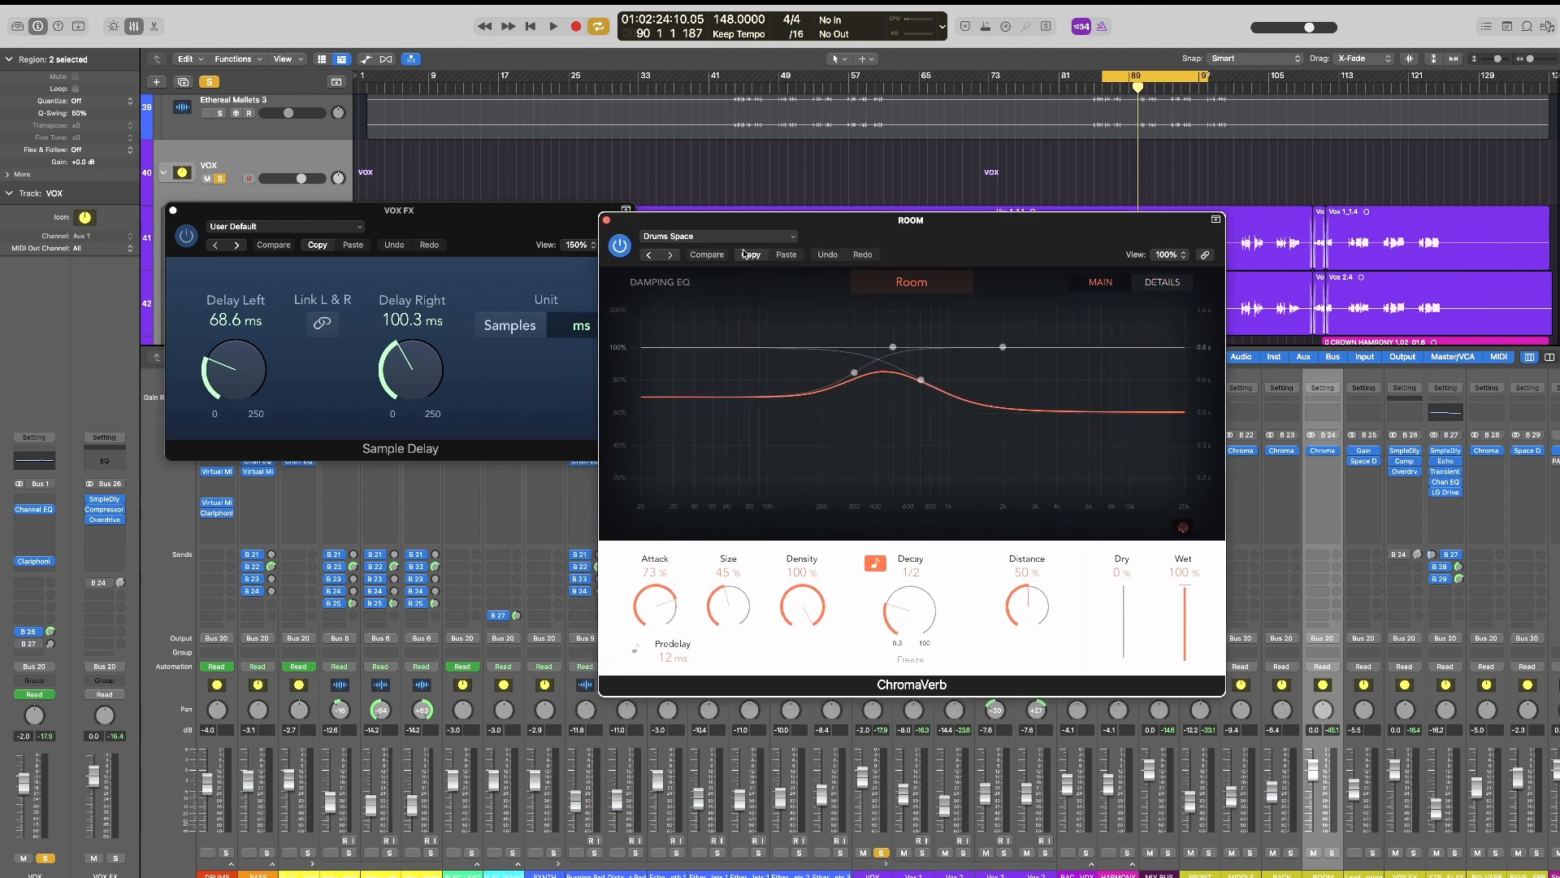
- Close the ROOM ChromaVerb and play a short passage of the soloed vocals through the VOX FX bus
click(606, 221)
drag(569, 210, 524, 169)
click(1393, 554)
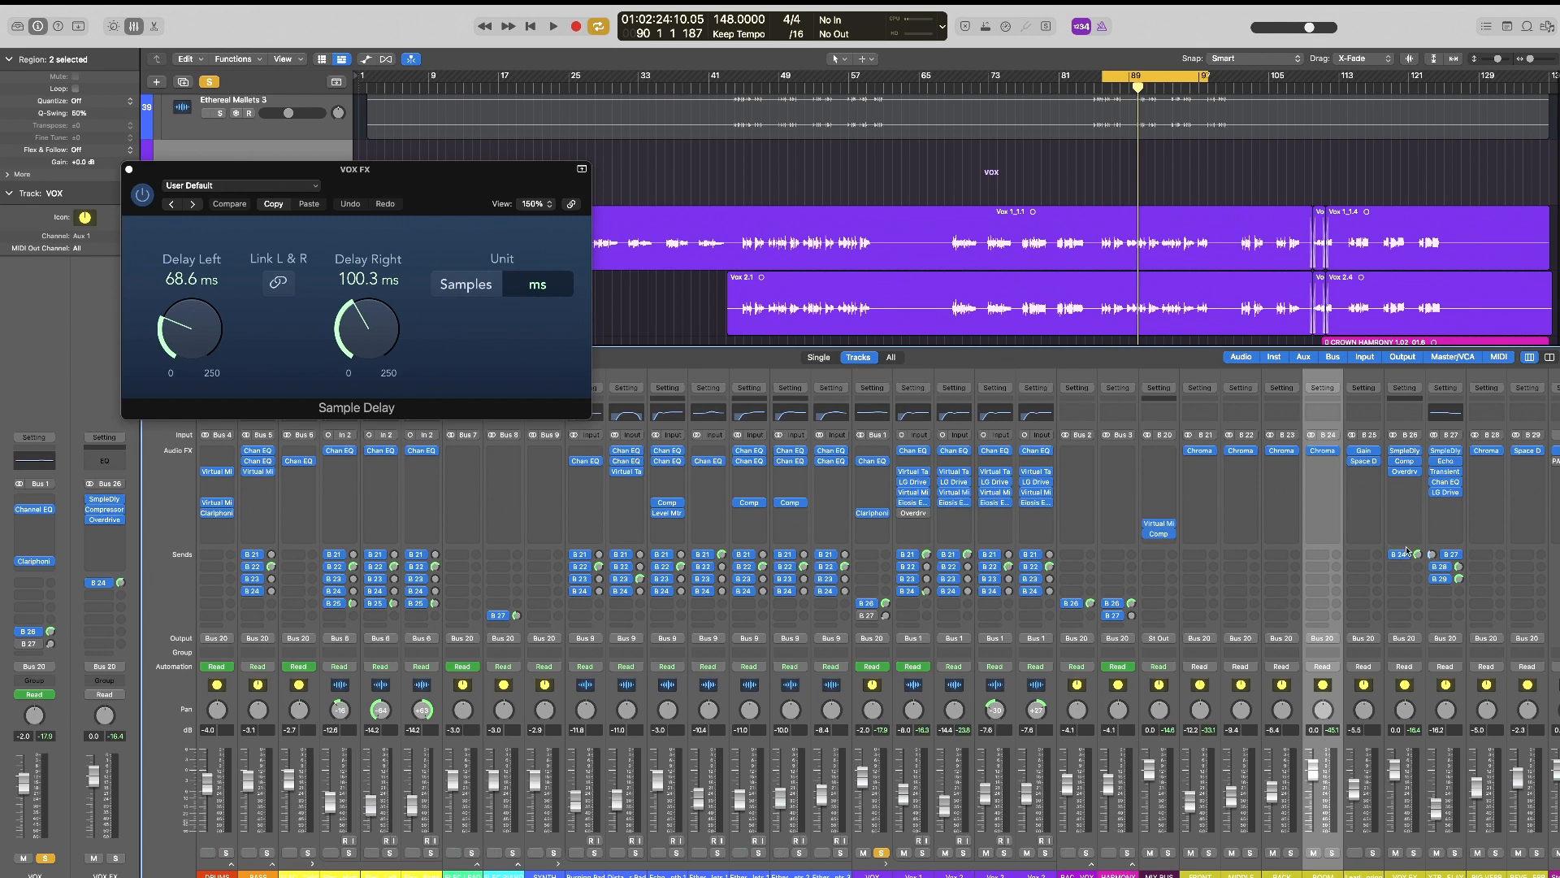
key(space)
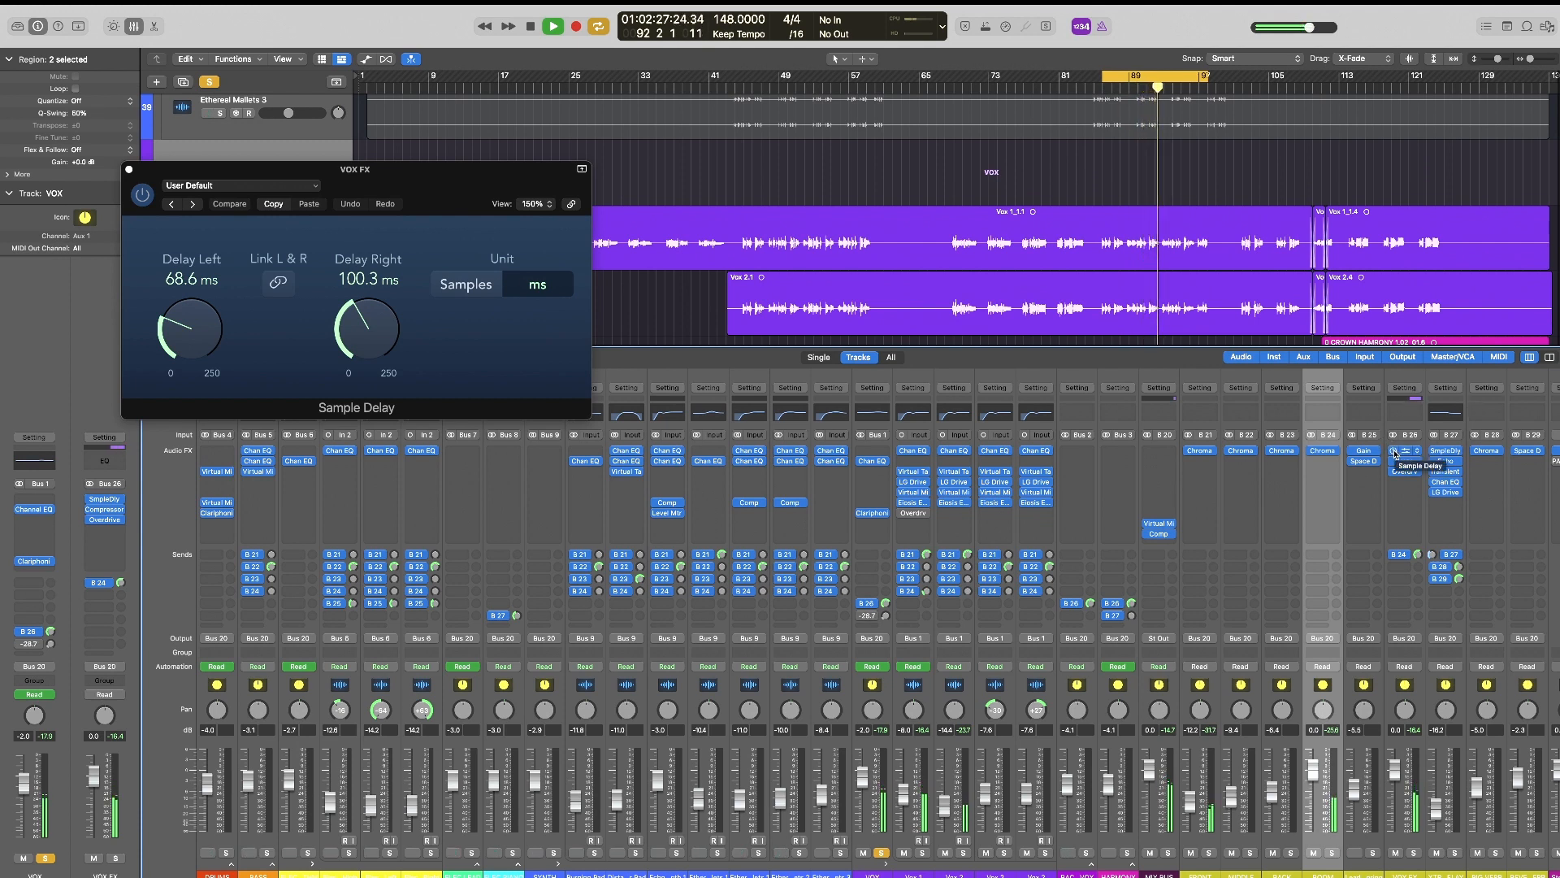
key(space)
- Select the VOX FX aux on Bus 26 and lower its volume fader to -14.2 dB
drag(476, 179, 526, 193)
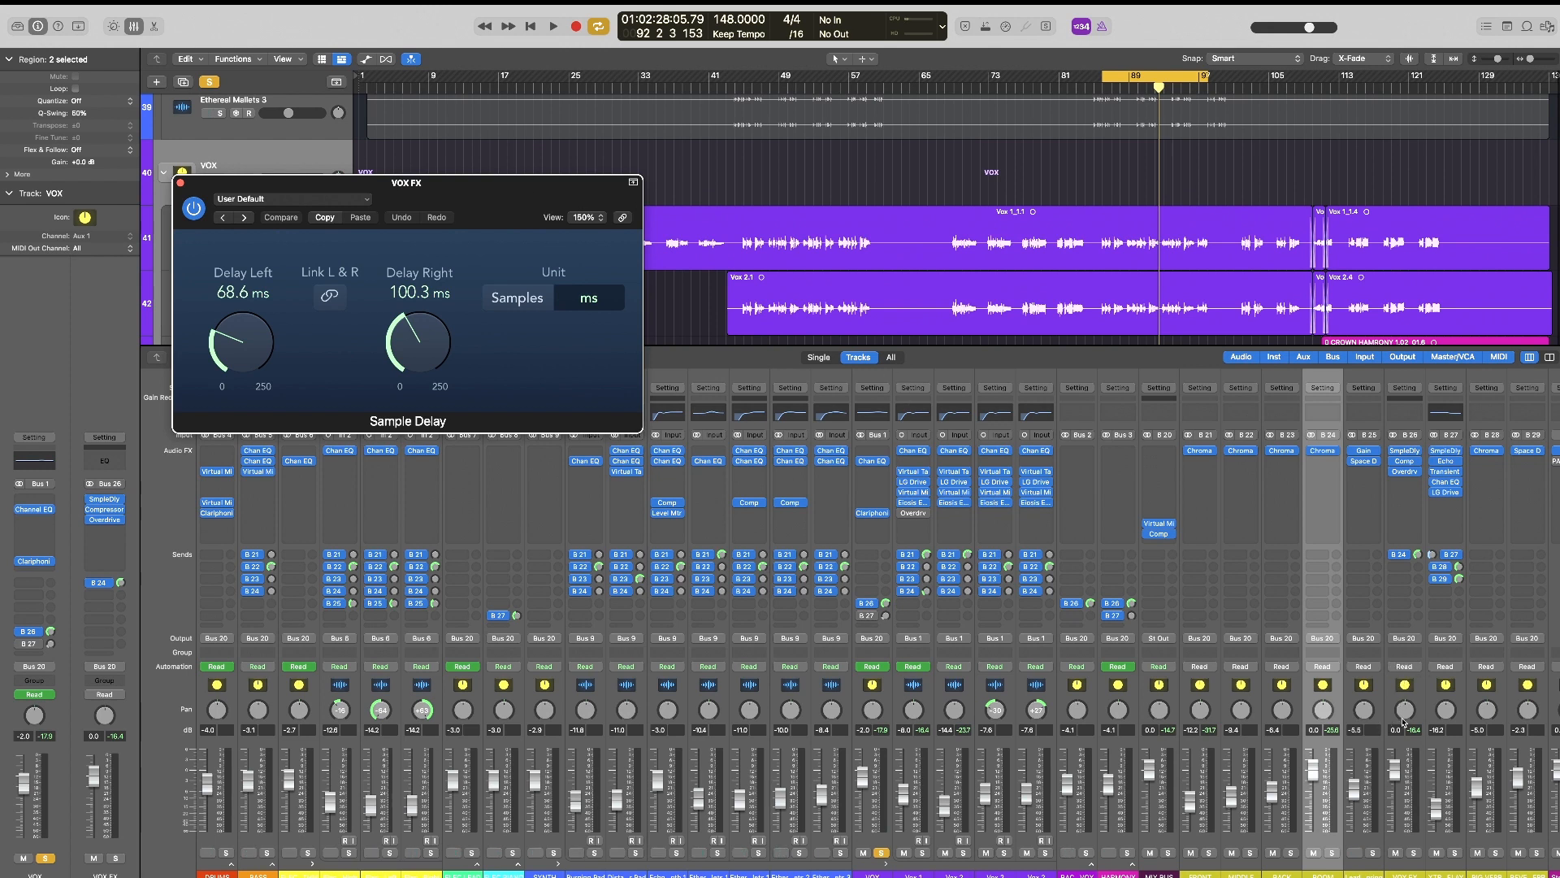
click(1411, 813)
drag(1392, 777, 1393, 806)
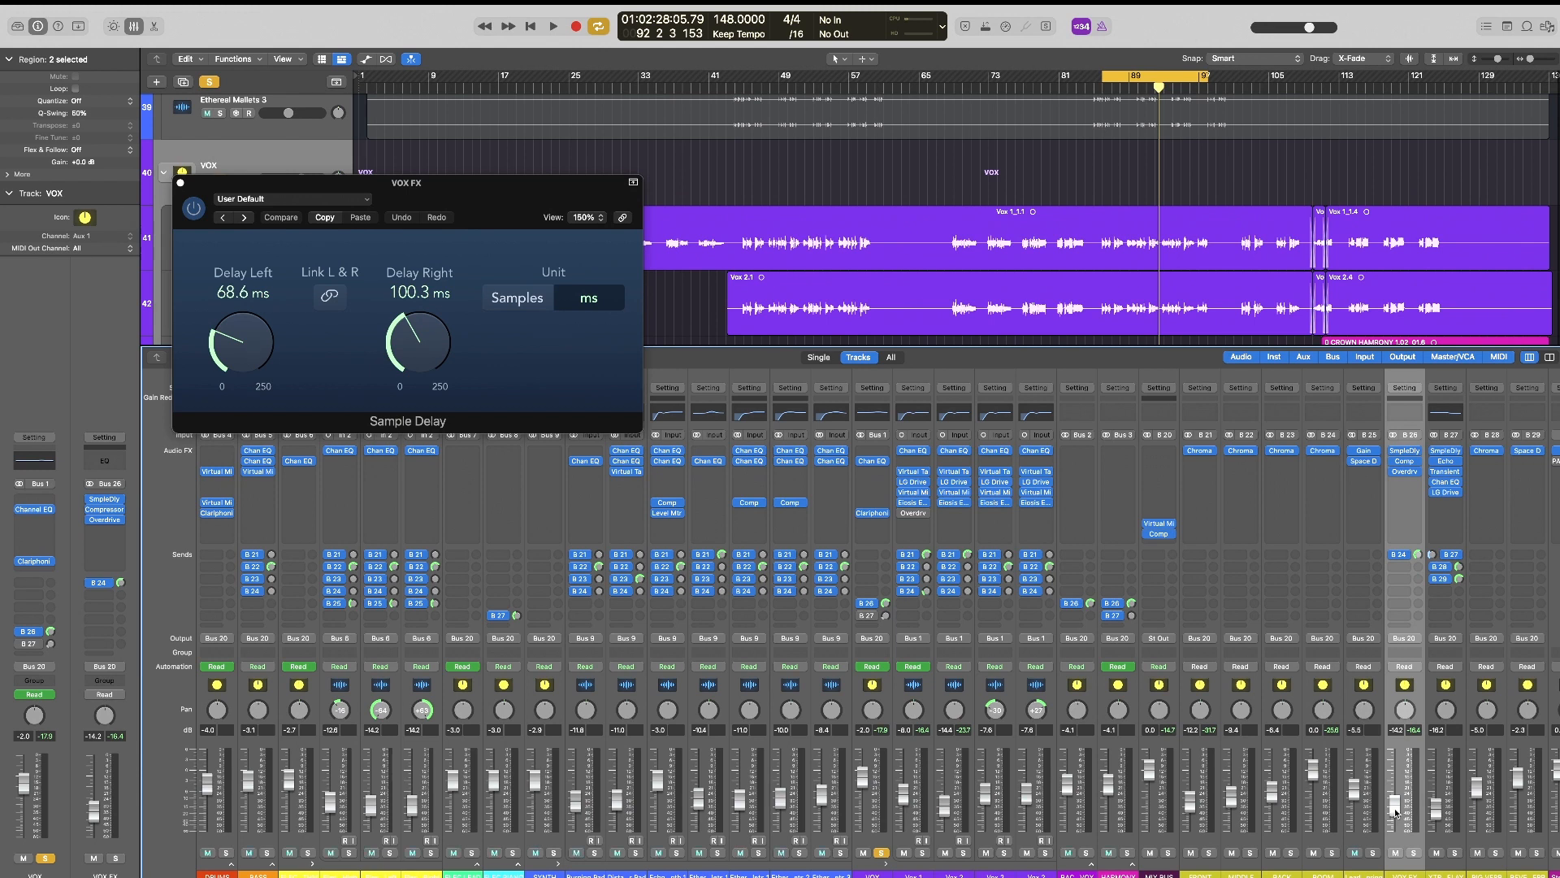
- Play the vocals while muting and unmuting the VOX FX aux to compare, stop playback, and close the Sample Delay window
drag(541, 208, 570, 195)
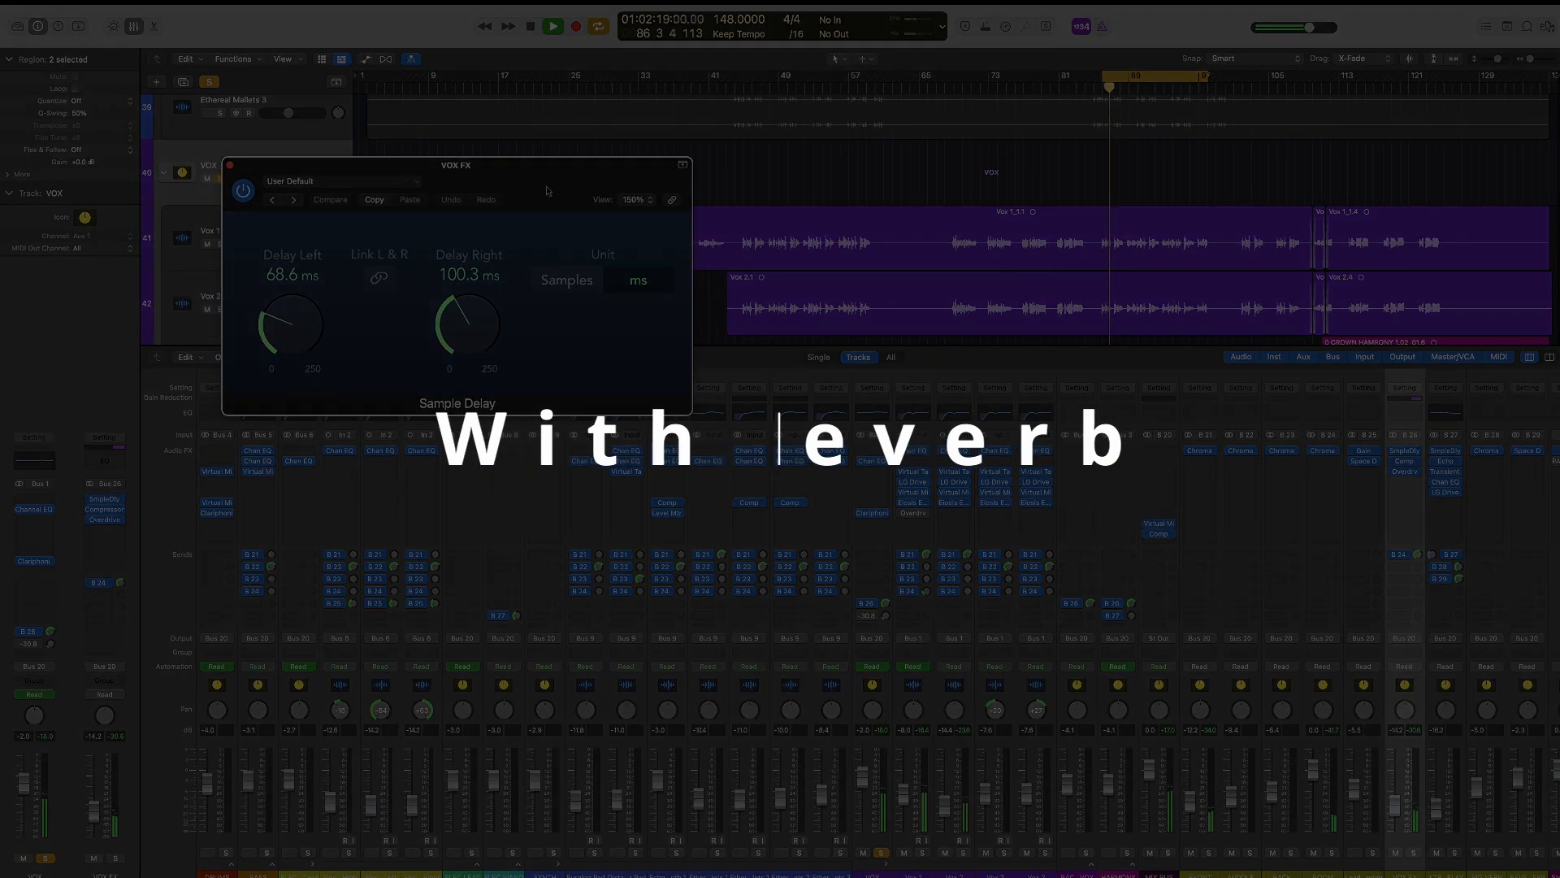
click(1396, 853)
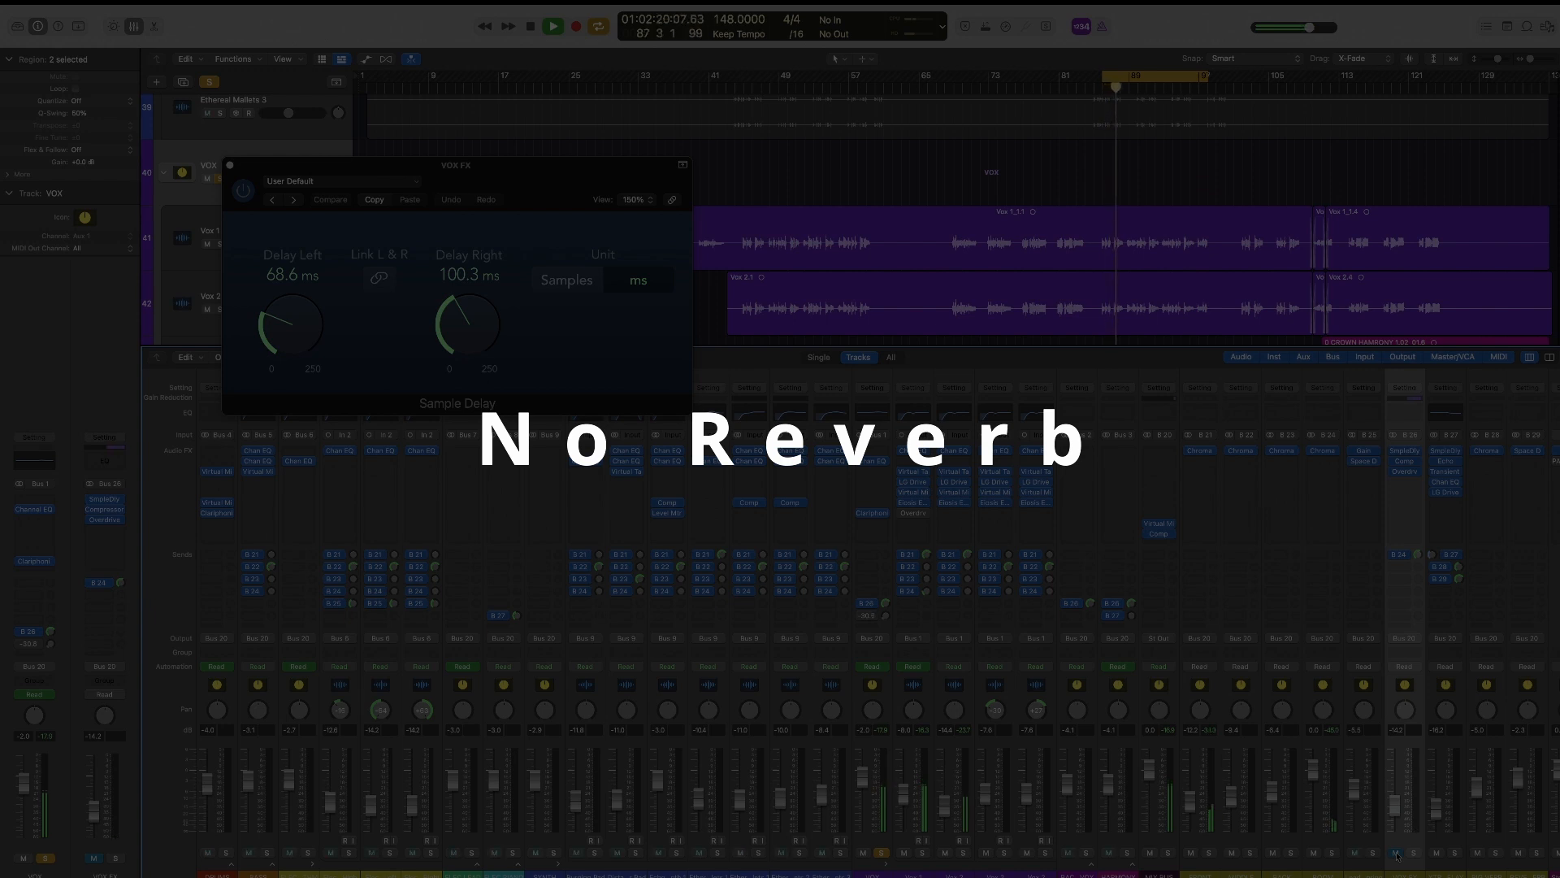
click(1395, 854)
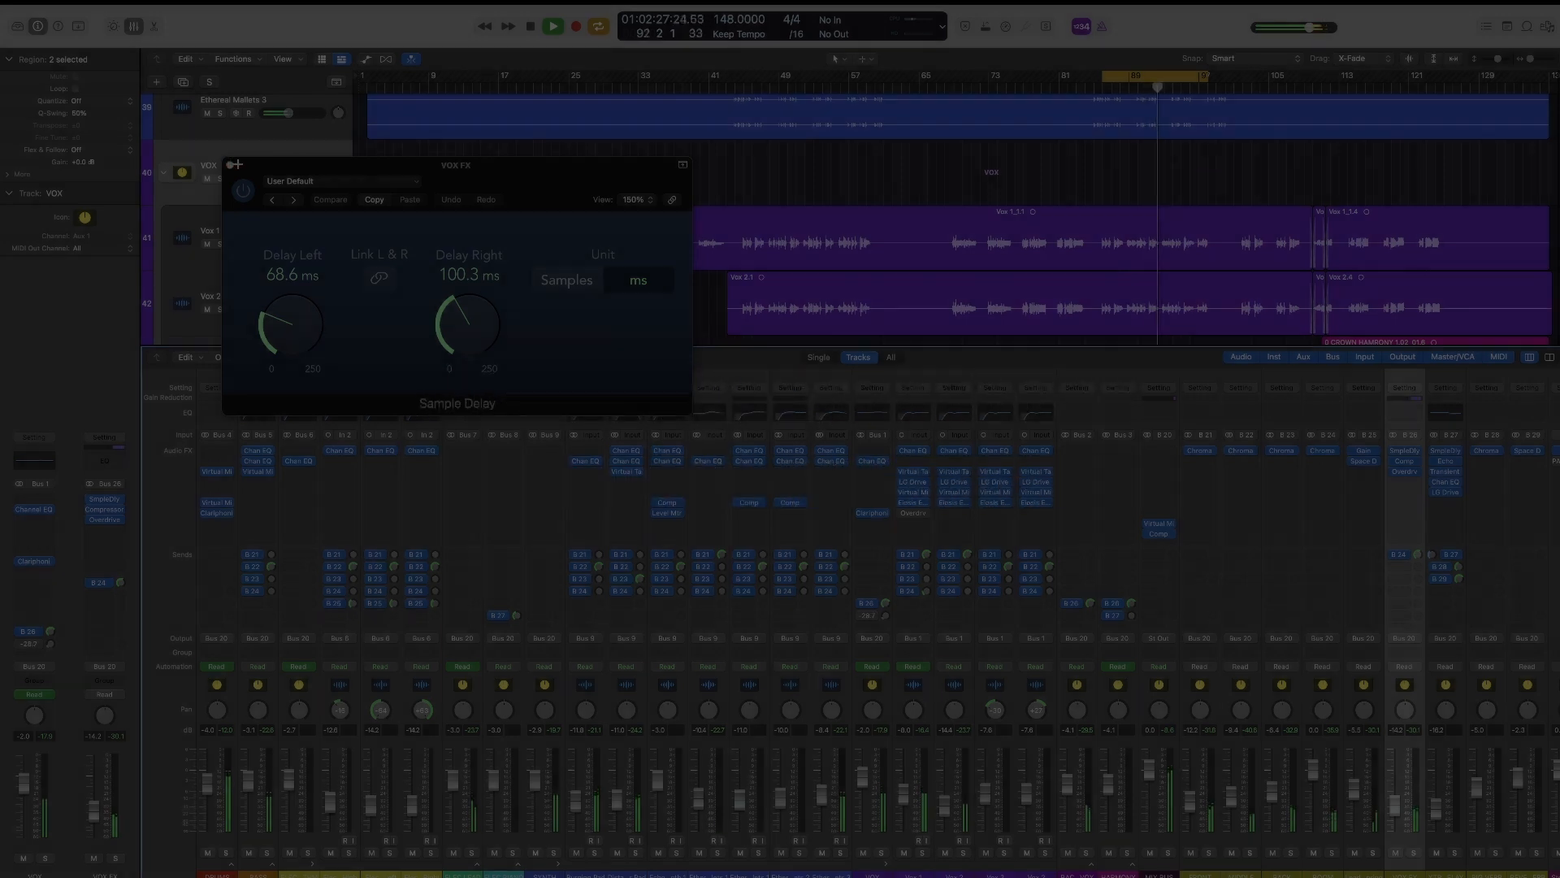
key(space)
click(232, 165)
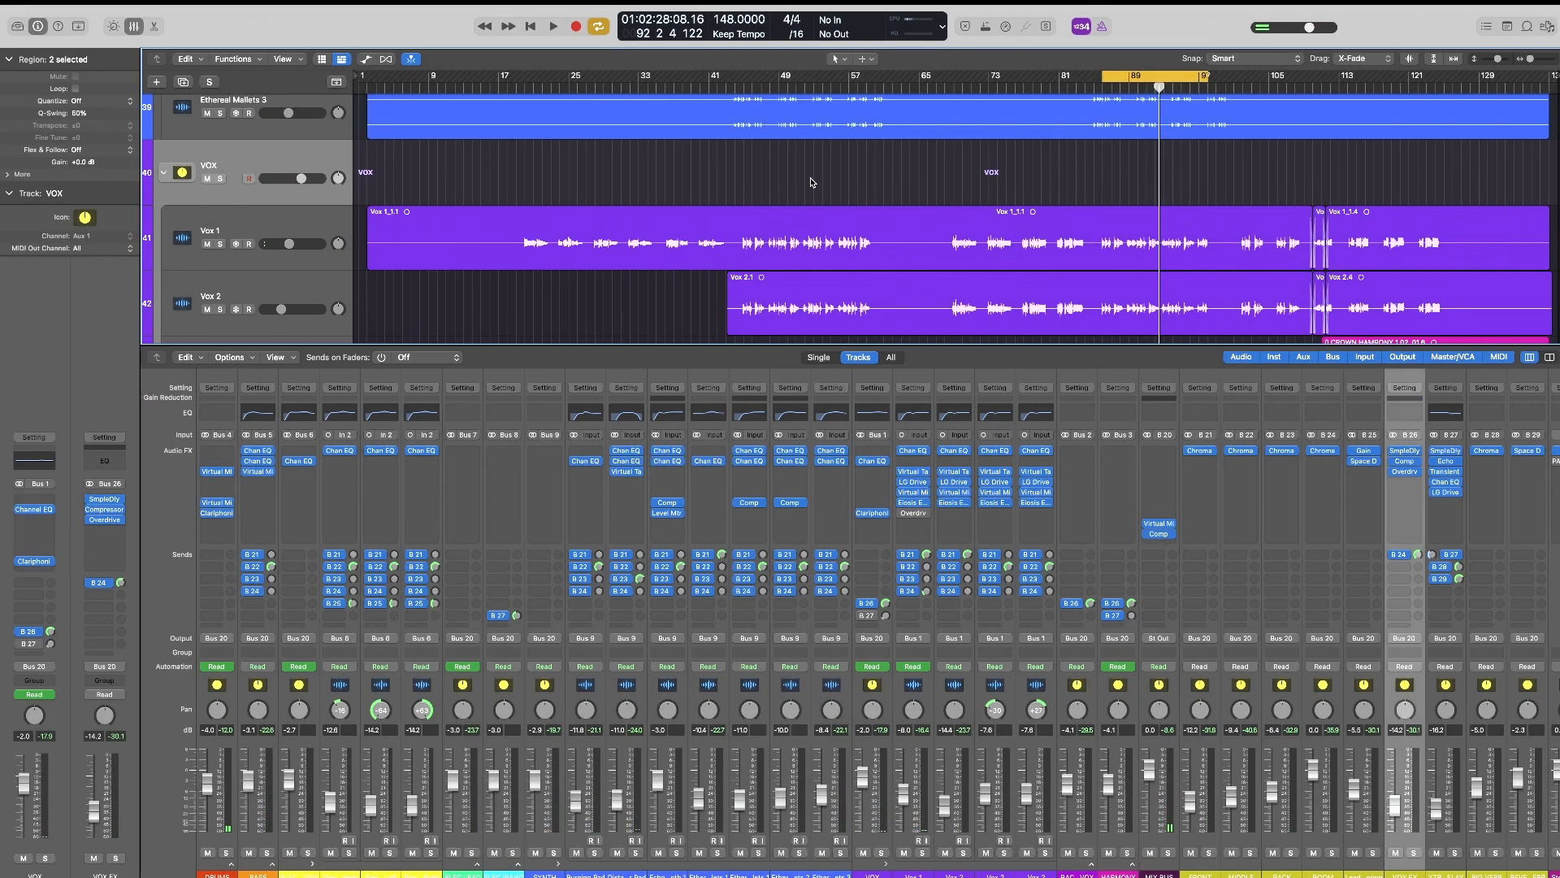